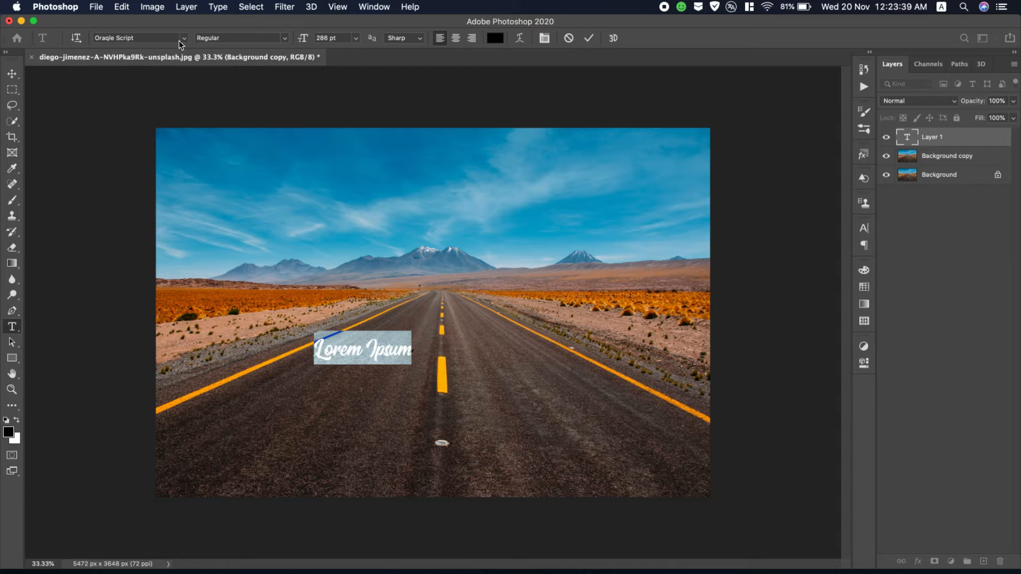
# - Set the font of the placeholder text to Gilroy in the ExtraBold style
pyautogui.click(185, 38)
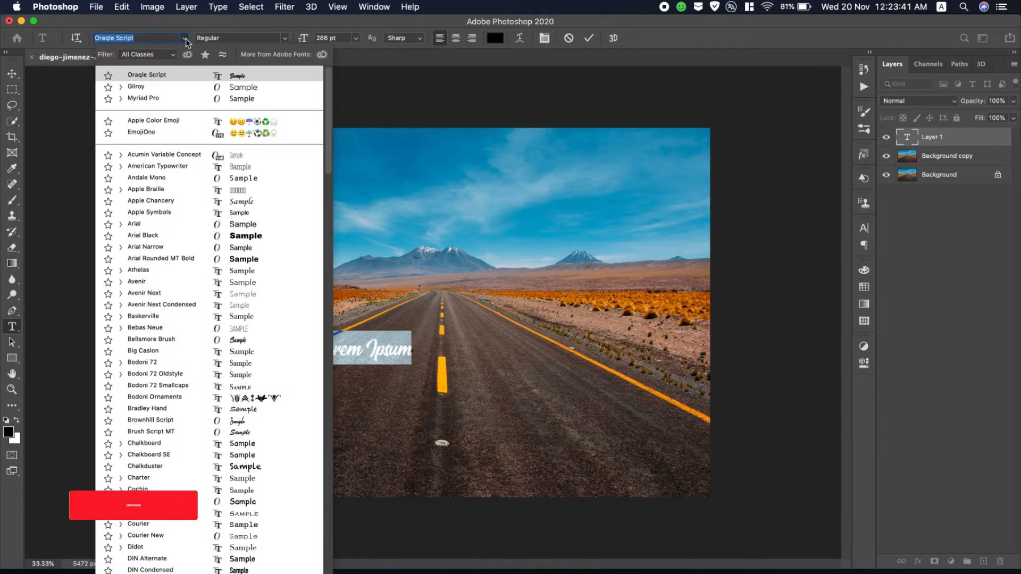
pyautogui.scroll(-6, 165, 481)
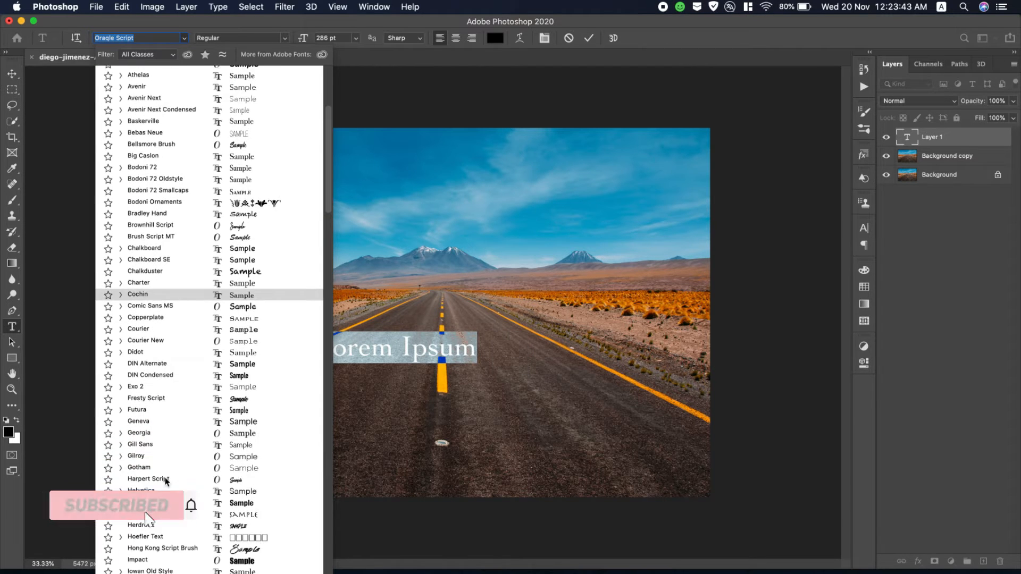
pyautogui.click(156, 456)
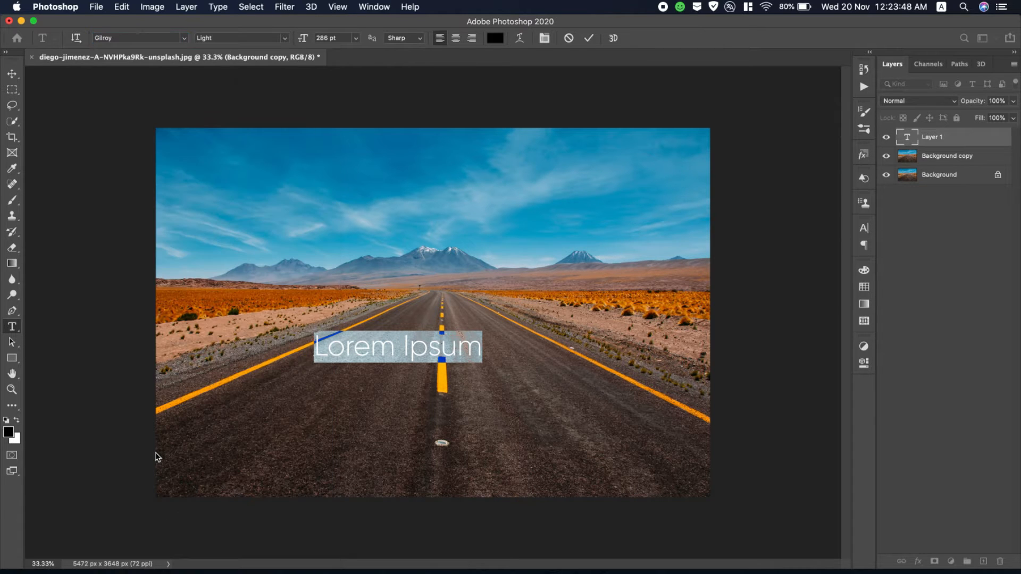
pyautogui.click(286, 38)
pyautogui.click(265, 48)
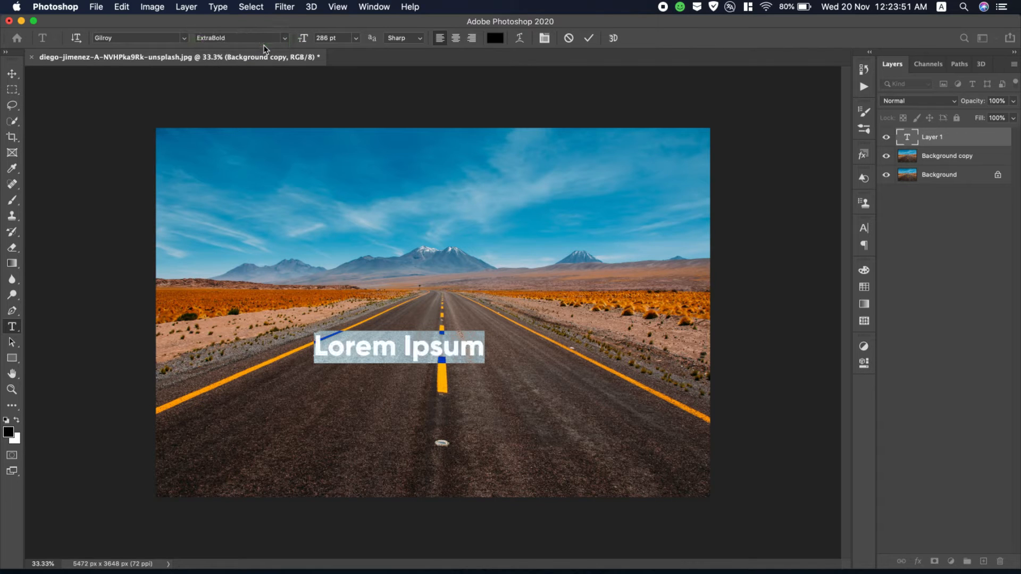
# - Turn on All Caps for the text and replace the placeholder with LIGHT
pyautogui.click(862, 230)
pyautogui.click(761, 315)
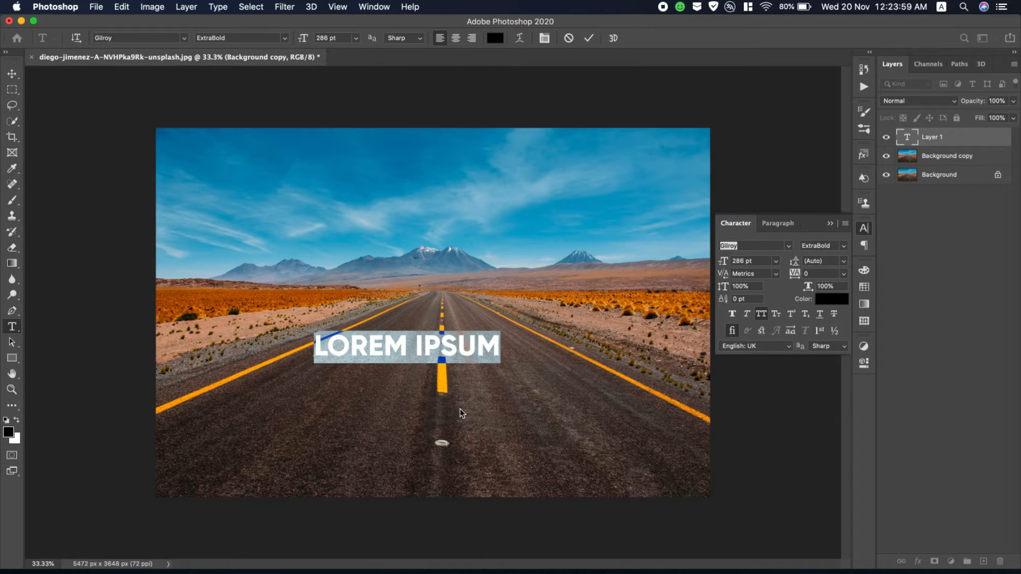
pyautogui.write('LIG')
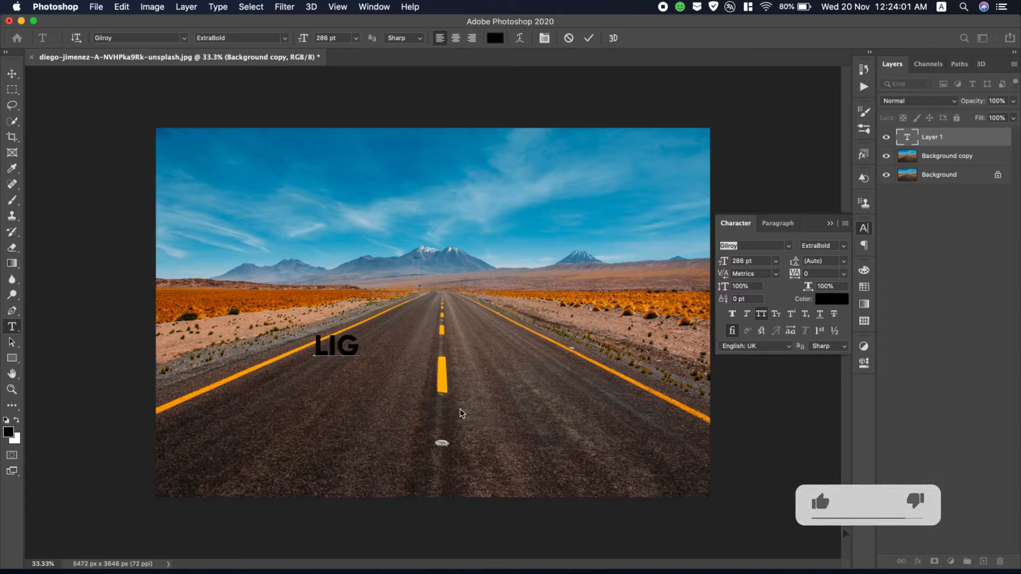
pyautogui.write('HT')
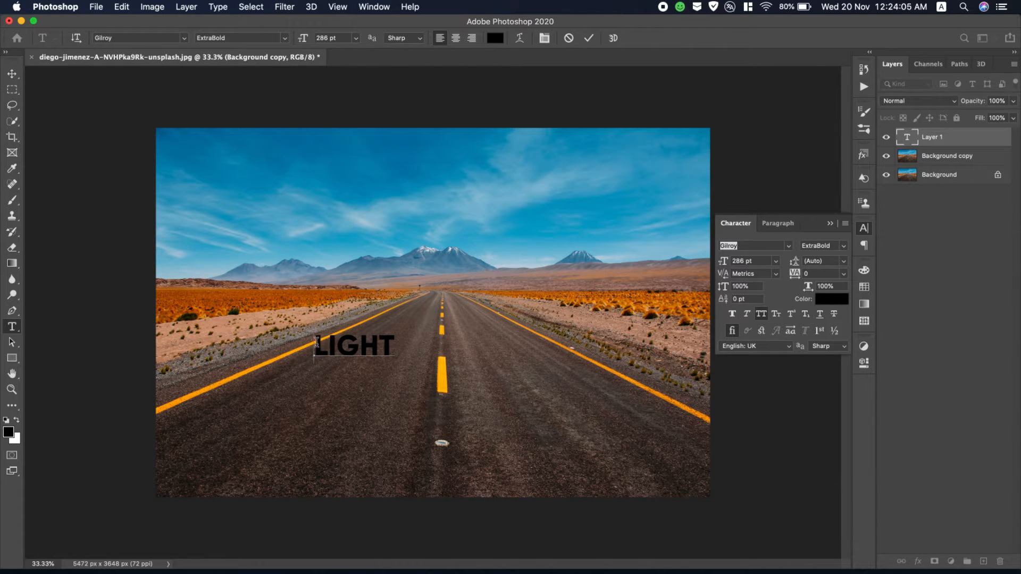
# - Enlarge the word LIGHT to 926 pt, shift it slightly up to the middle of the photo and commit the text
pyautogui.moveTo(316, 343); pyautogui.dragTo(396, 345)
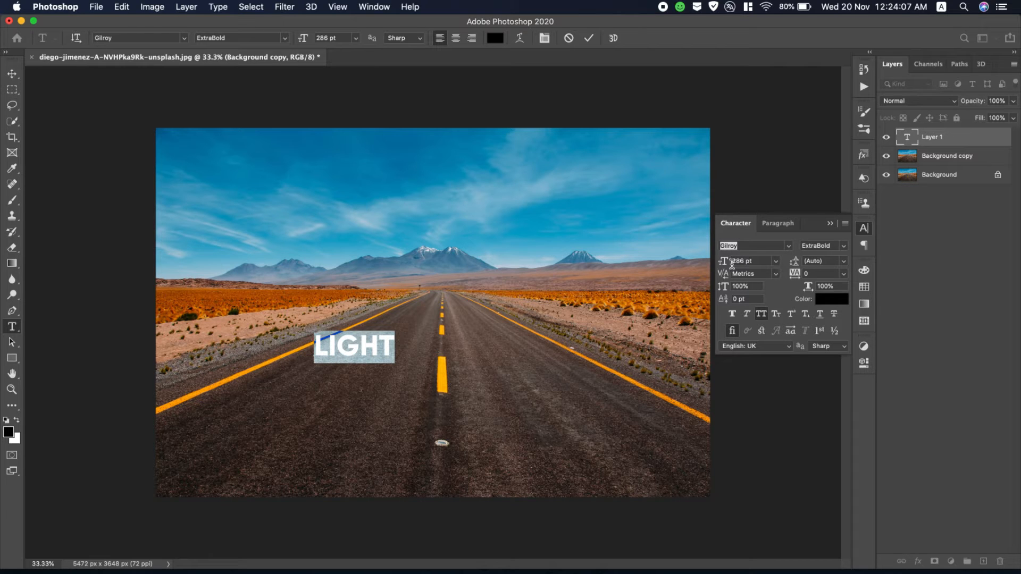
pyautogui.moveTo(724, 266); pyautogui.dragTo(1018, 271)
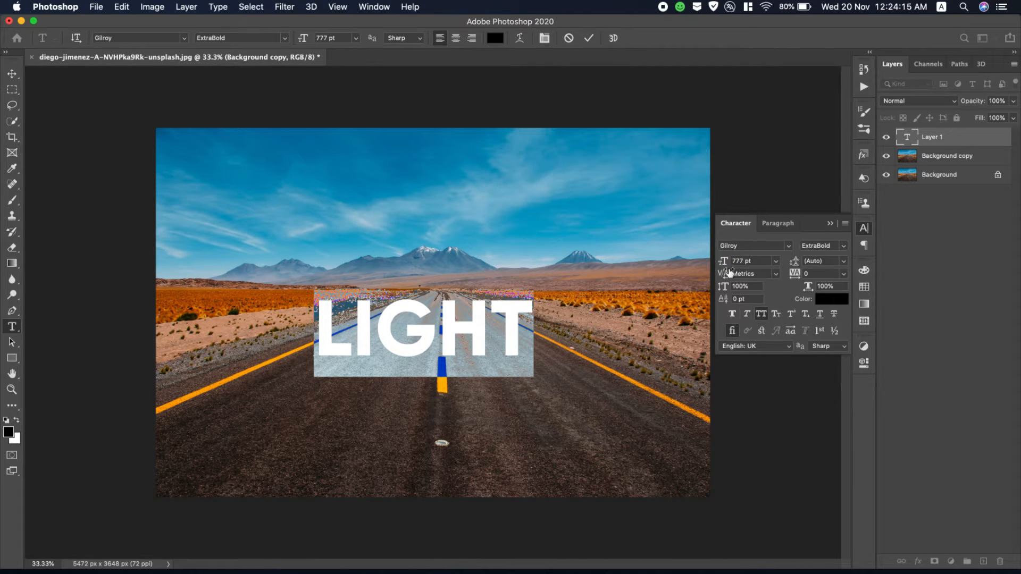
pyautogui.moveTo(722, 268); pyautogui.dragTo(812, 268)
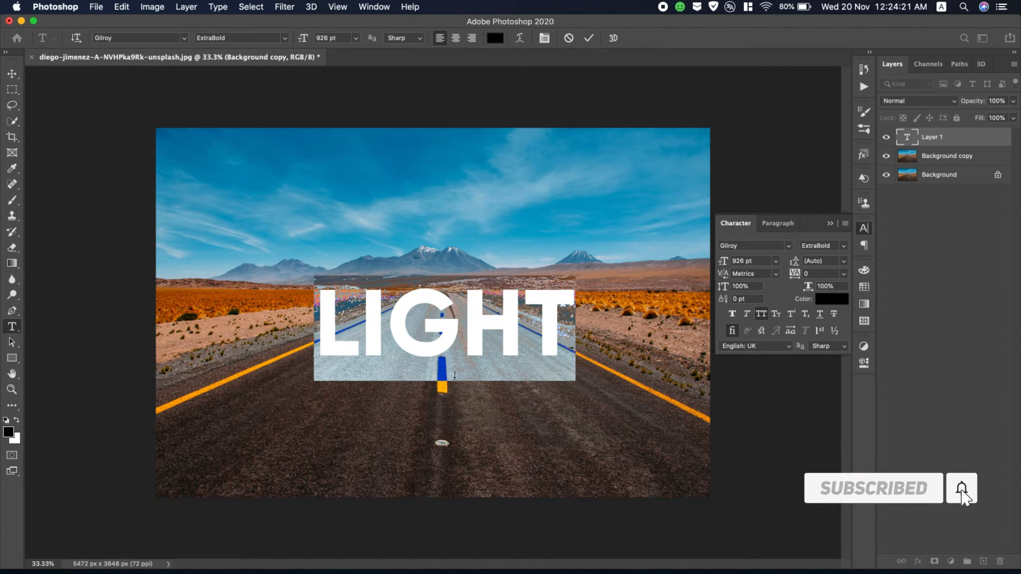
pyautogui.moveTo(460, 393); pyautogui.dragTo(457, 379)
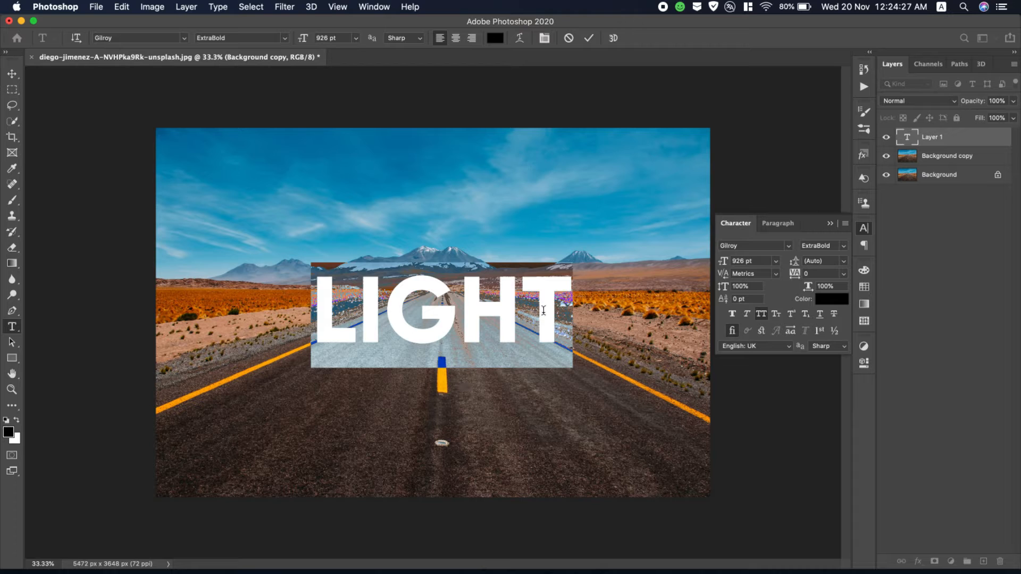
pyautogui.click(732, 317)
pyautogui.click(732, 317)
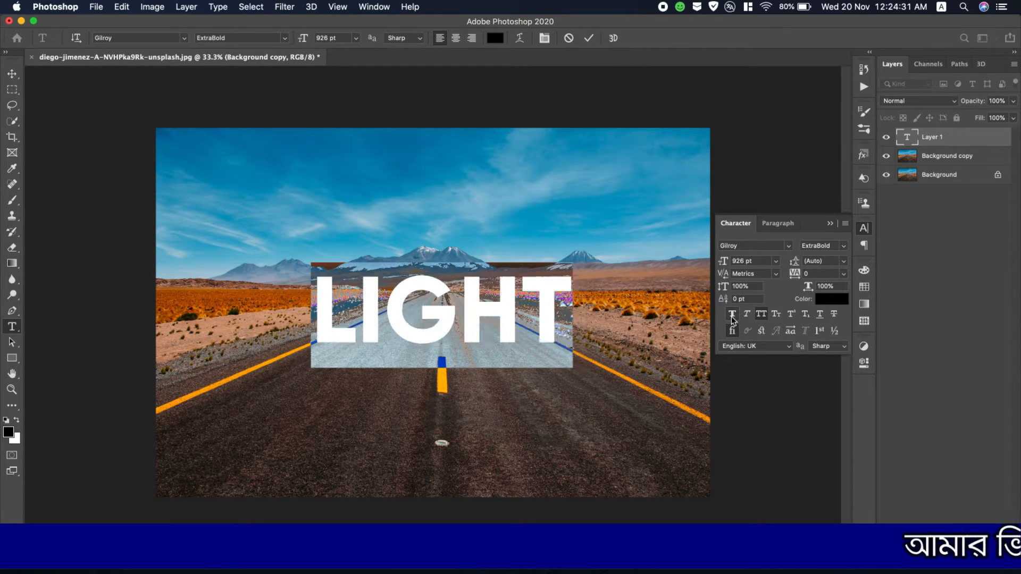
pyautogui.click(589, 38)
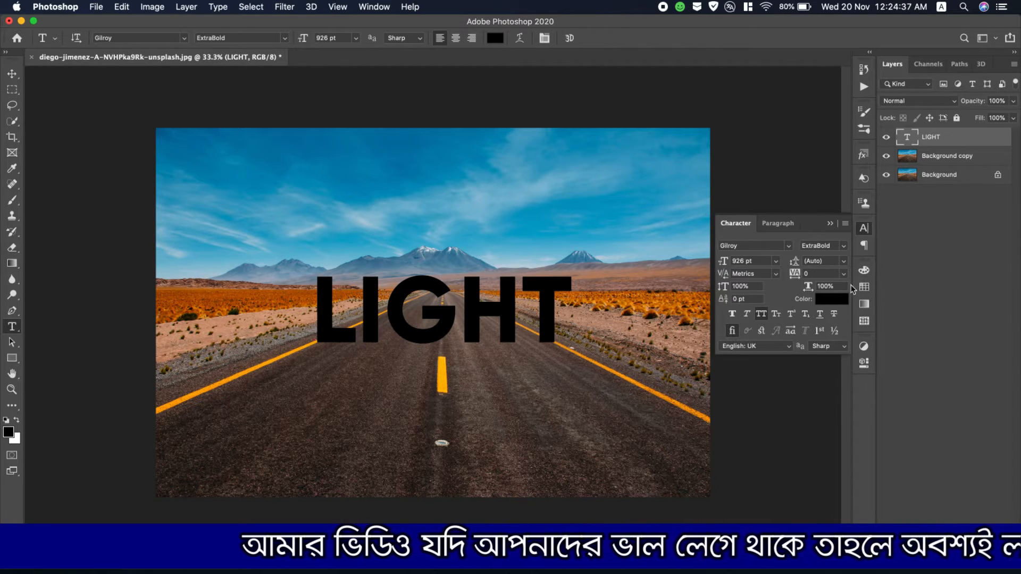
# - Change the colour of the LIGHT text to white (ffffff)
pyautogui.doubleClick(907, 137)
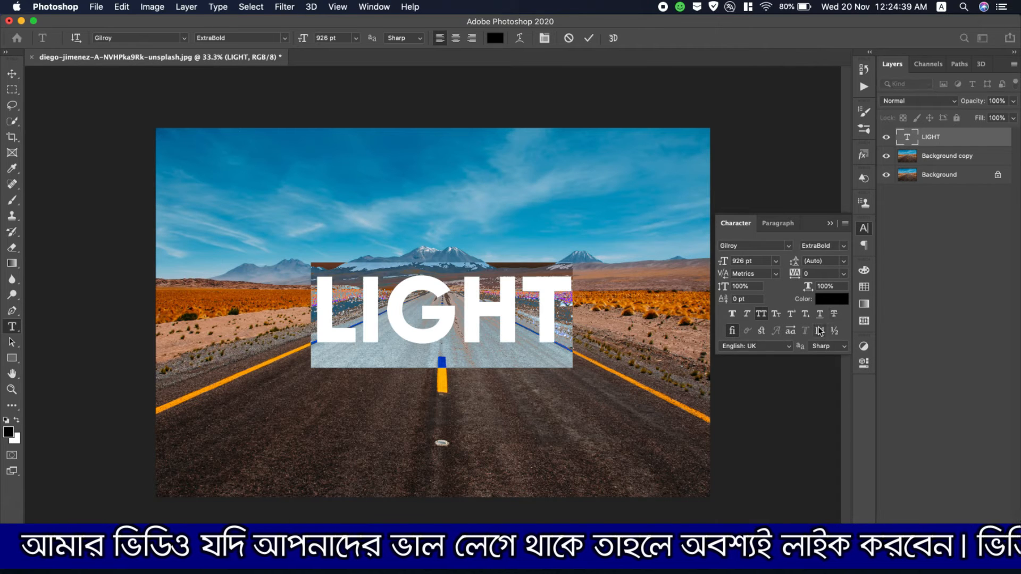
pyautogui.click(832, 299)
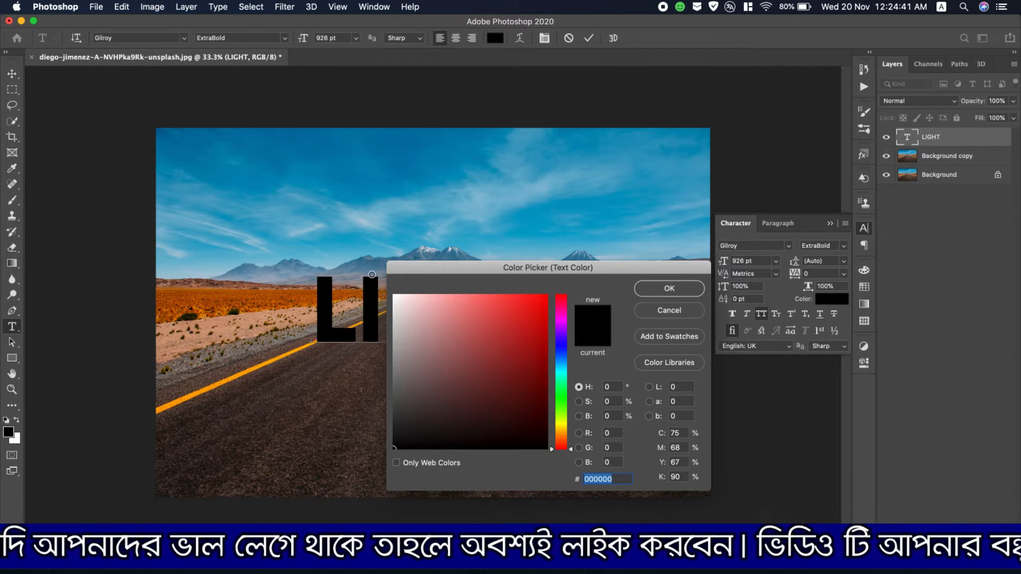
pyautogui.write('ffffff')
pyautogui.click(666, 289)
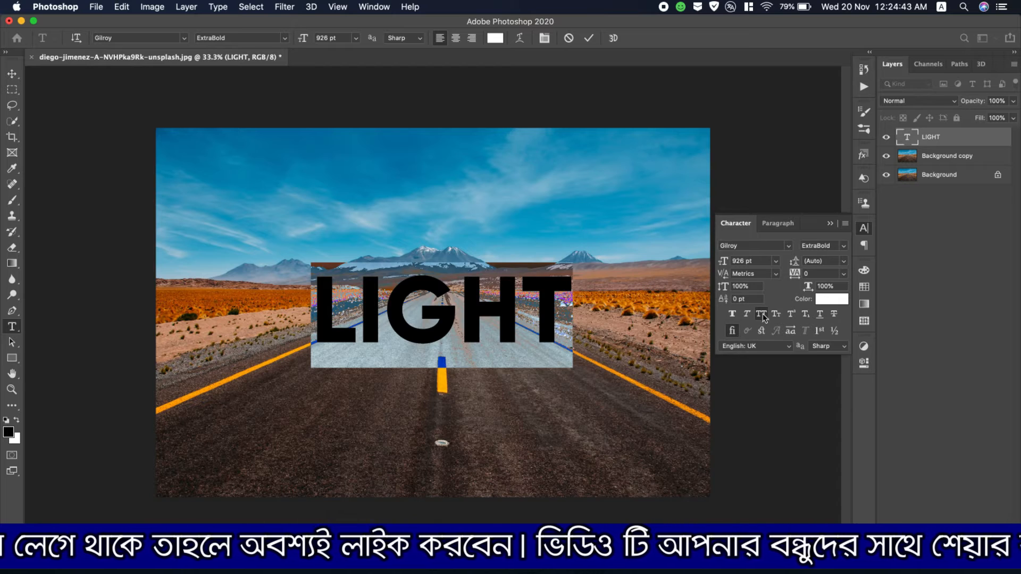
# - Add a Brightness/Contrast adjustment layer above Background copy with brightness -150 and contrast 64
pyautogui.click(934, 162)
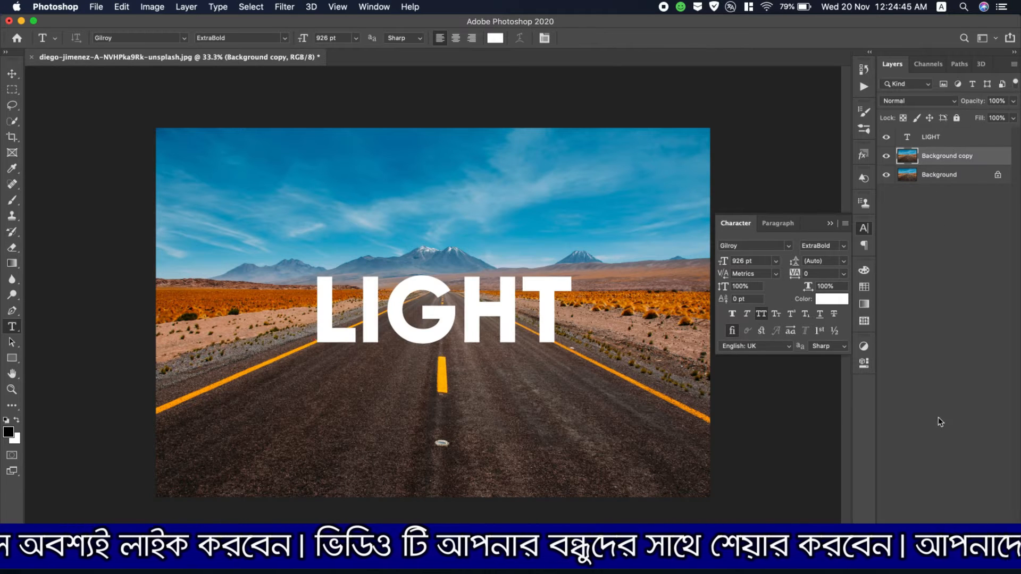
pyautogui.click(952, 564)
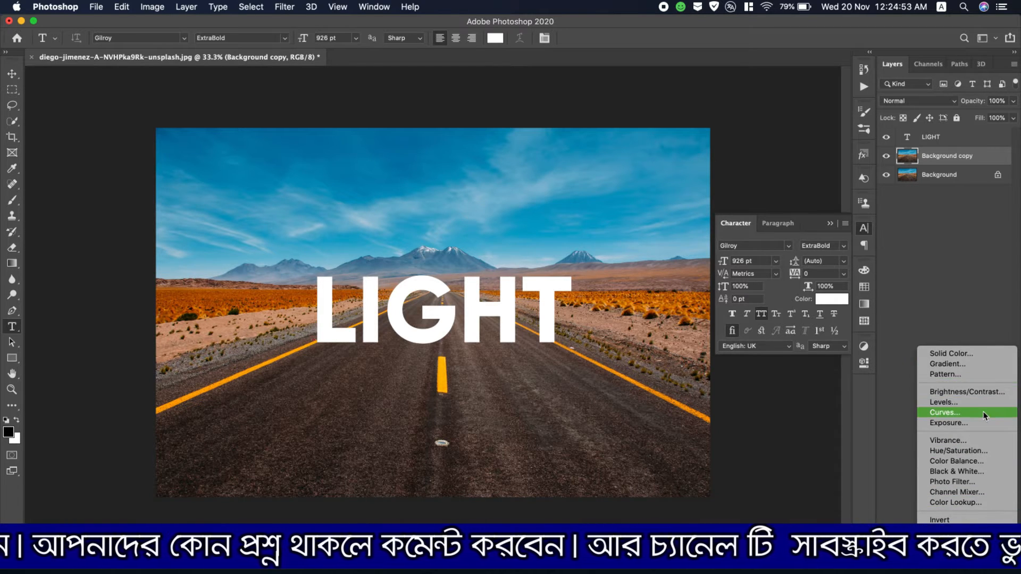
pyautogui.click(987, 393)
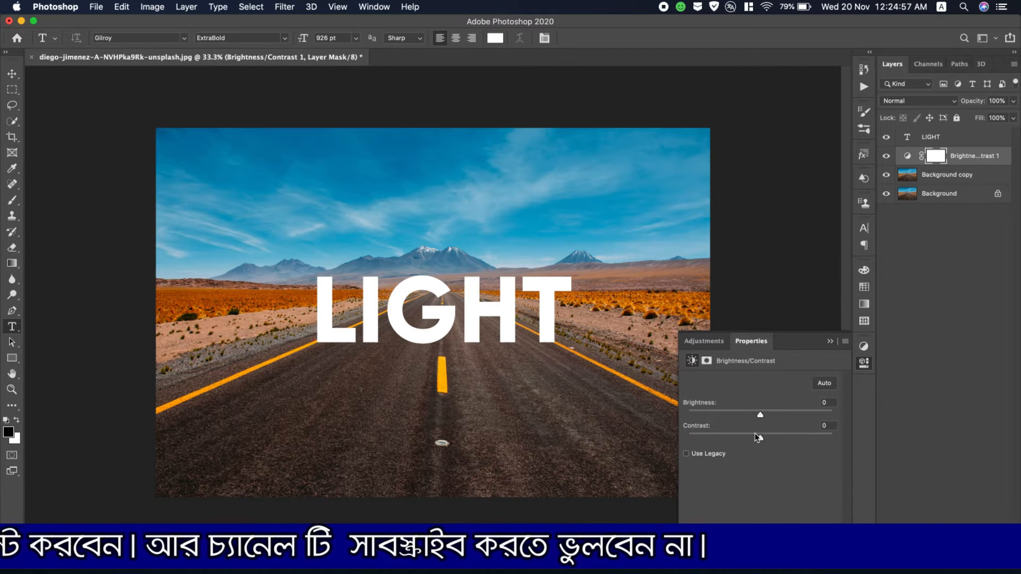
pyautogui.moveTo(757, 418); pyautogui.dragTo(696, 426)
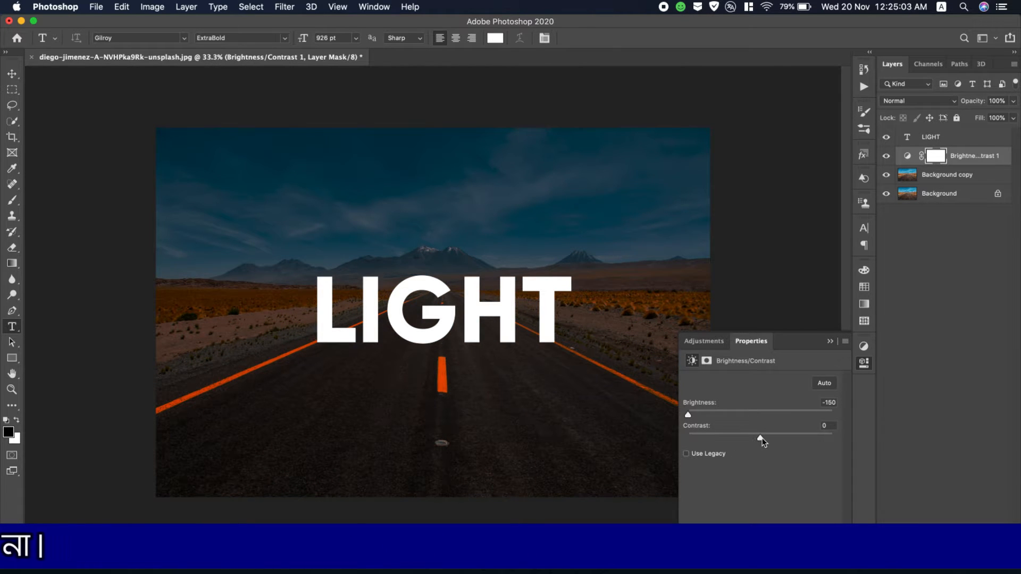
pyautogui.moveTo(762, 441); pyautogui.dragTo(797, 441)
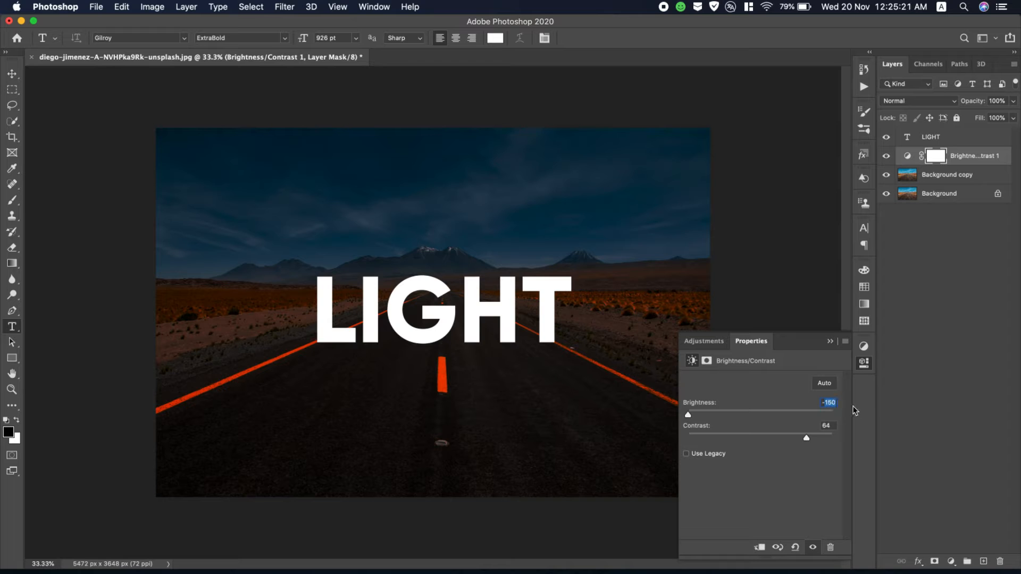
# - Try to lower the brightness of the Brightness/Contrast adjustment to -200
pyautogui.write('-200')
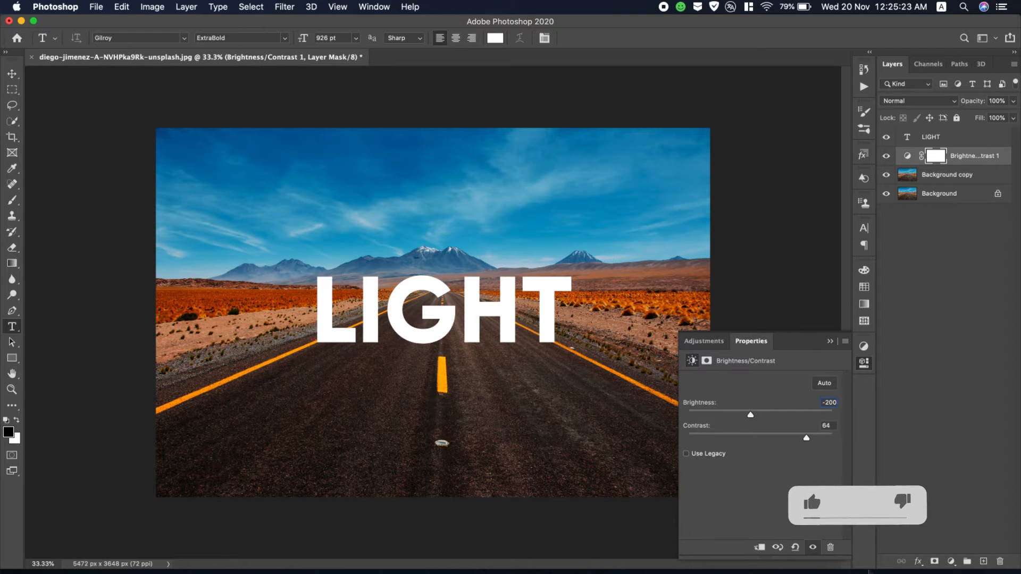
pyautogui.press('Return')
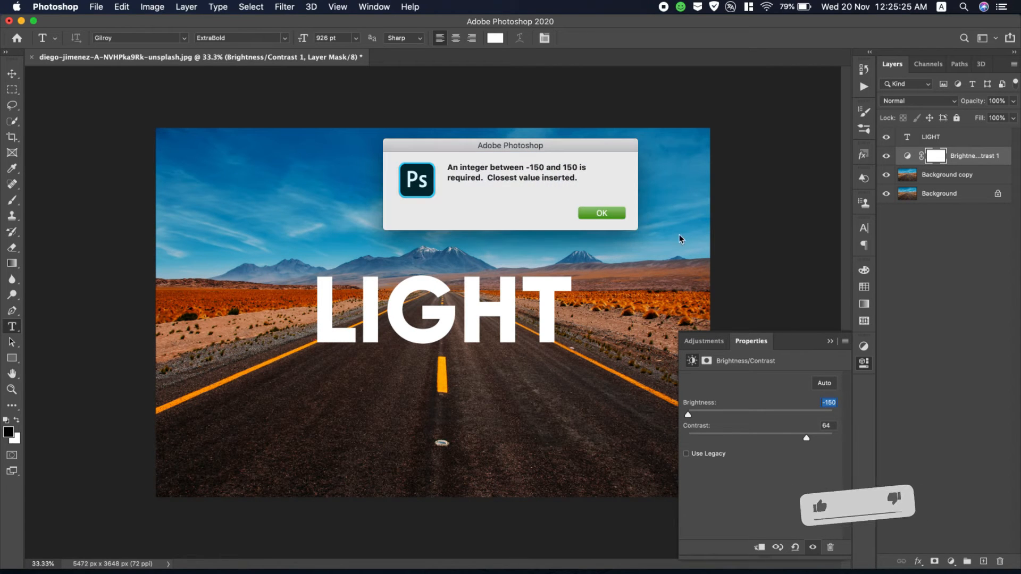
pyautogui.click(597, 213)
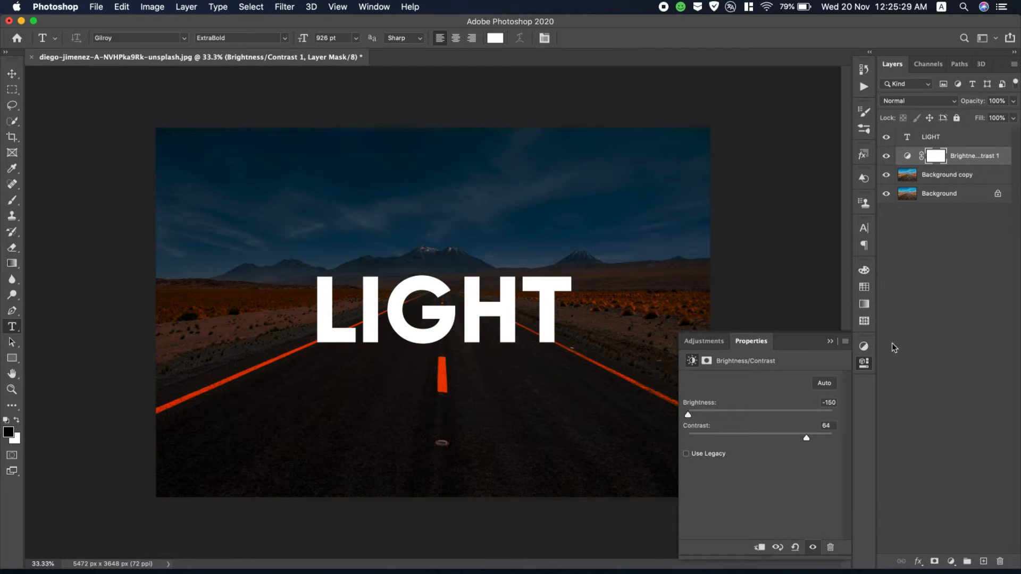
pyautogui.click(830, 341)
# - Add a second Brightness/Contrast adjustment layer below the text and lower its brightness to about -55
pyautogui.click(951, 561)
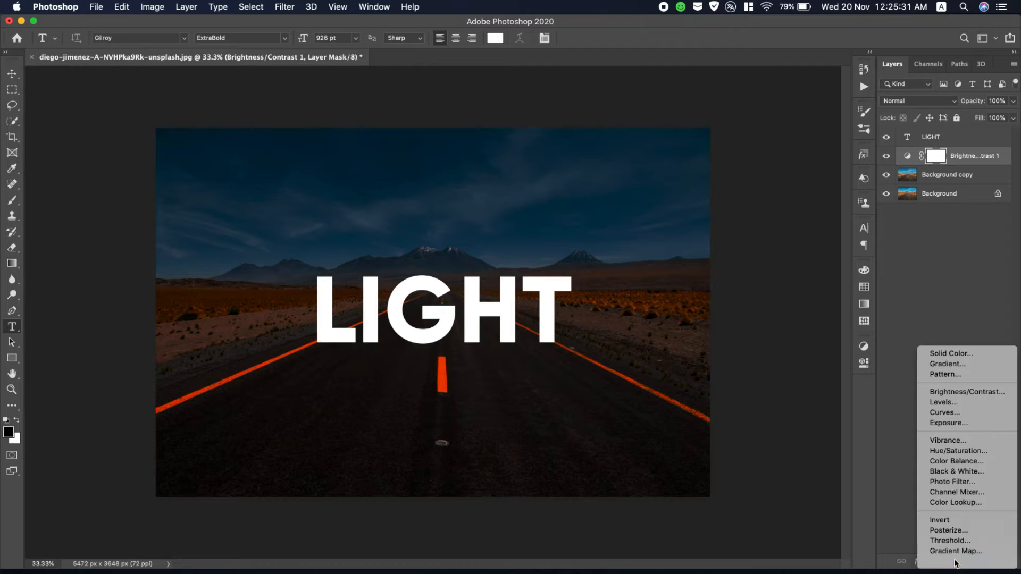
pyautogui.click(963, 391)
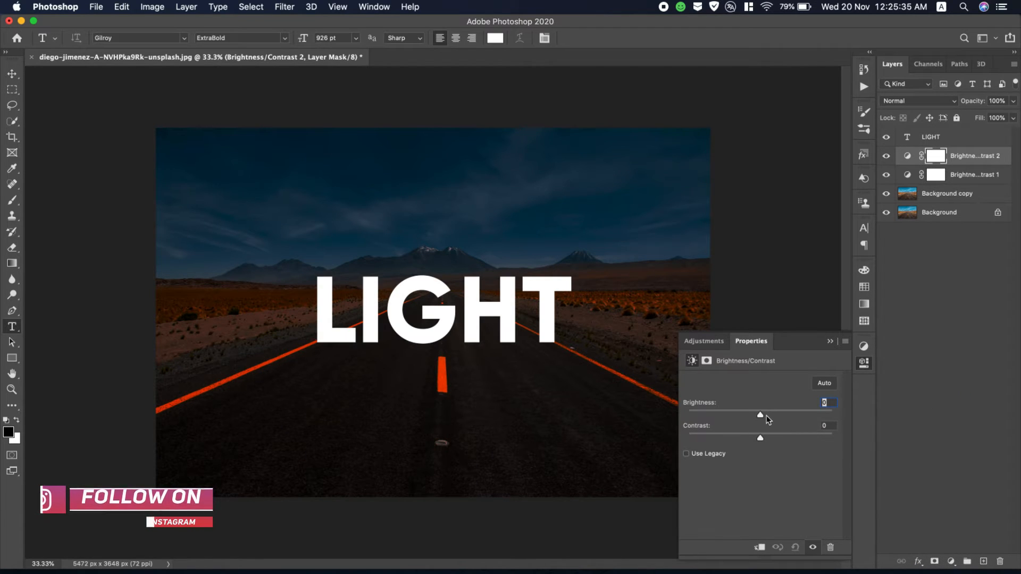
pyautogui.moveTo(761, 415); pyautogui.dragTo(742, 416)
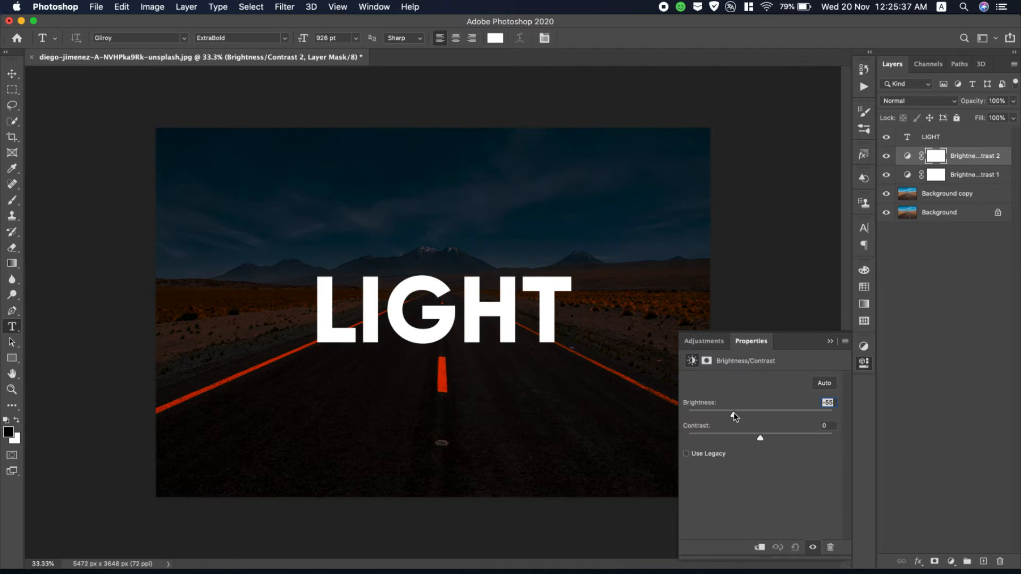
pyautogui.moveTo(737, 413); pyautogui.dragTo(729, 414)
pyautogui.click(829, 341)
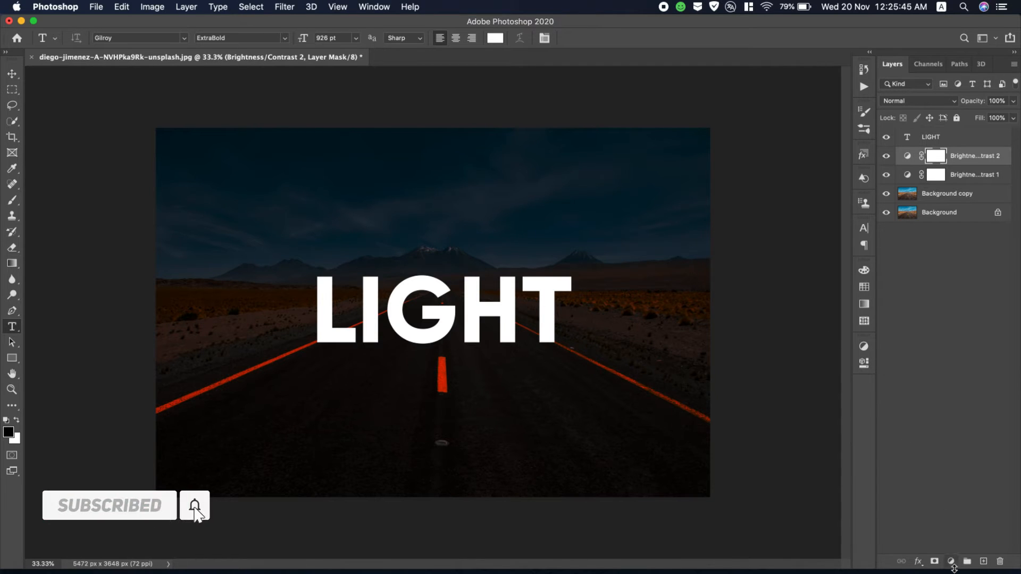
# - Add a Hue/Saturation adjustment layer below the text and reduce its saturation to about -55
pyautogui.click(948, 561)
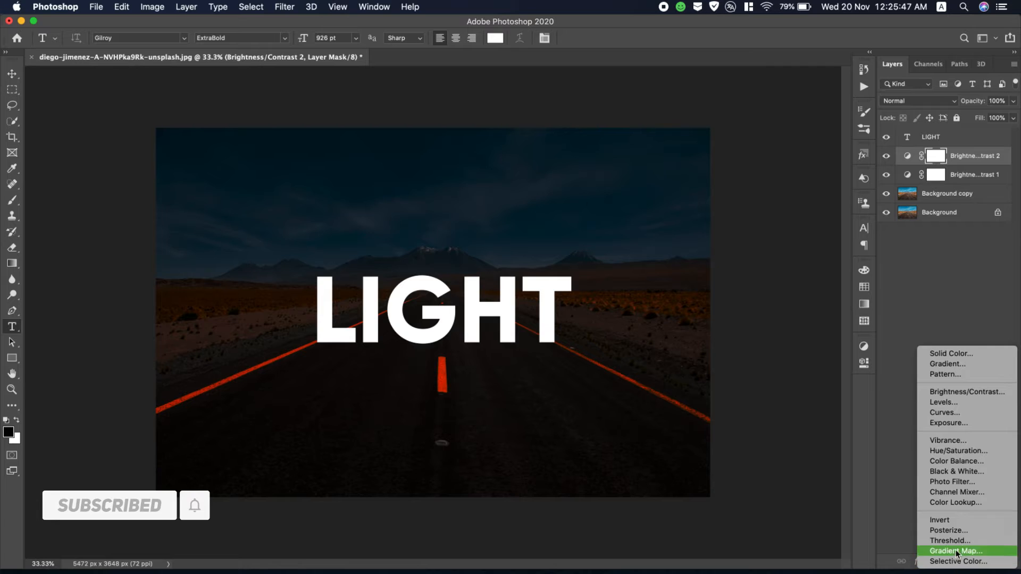
pyautogui.click(979, 450)
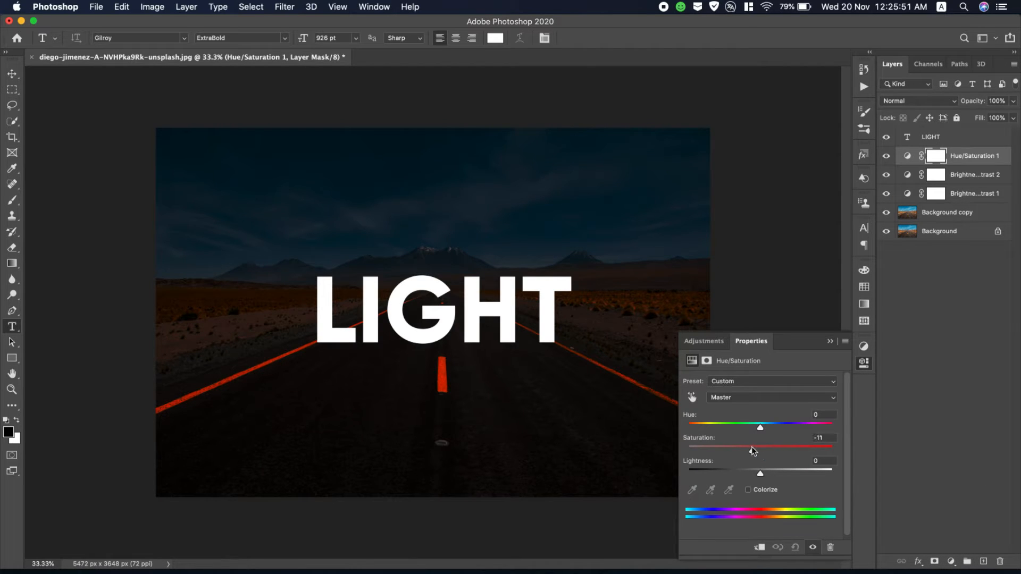
pyautogui.moveTo(753, 451); pyautogui.dragTo(663, 450)
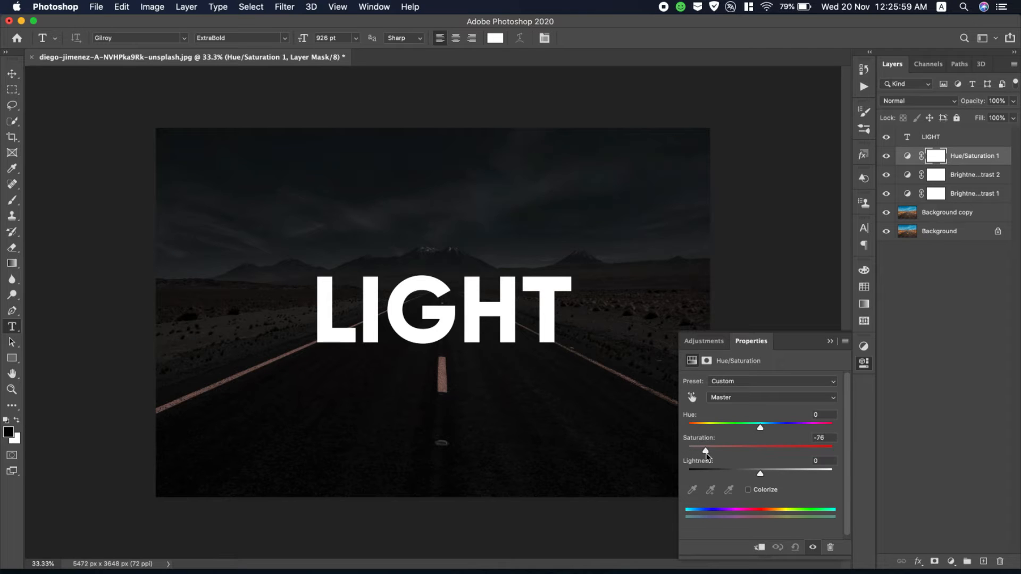
pyautogui.moveTo(707, 457); pyautogui.dragTo(722, 459)
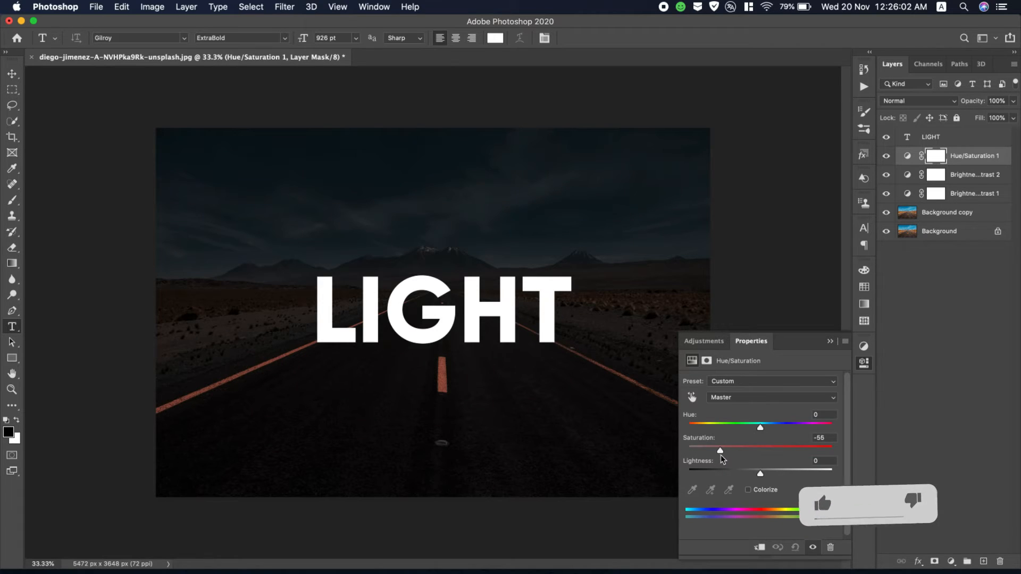
pyautogui.click(830, 341)
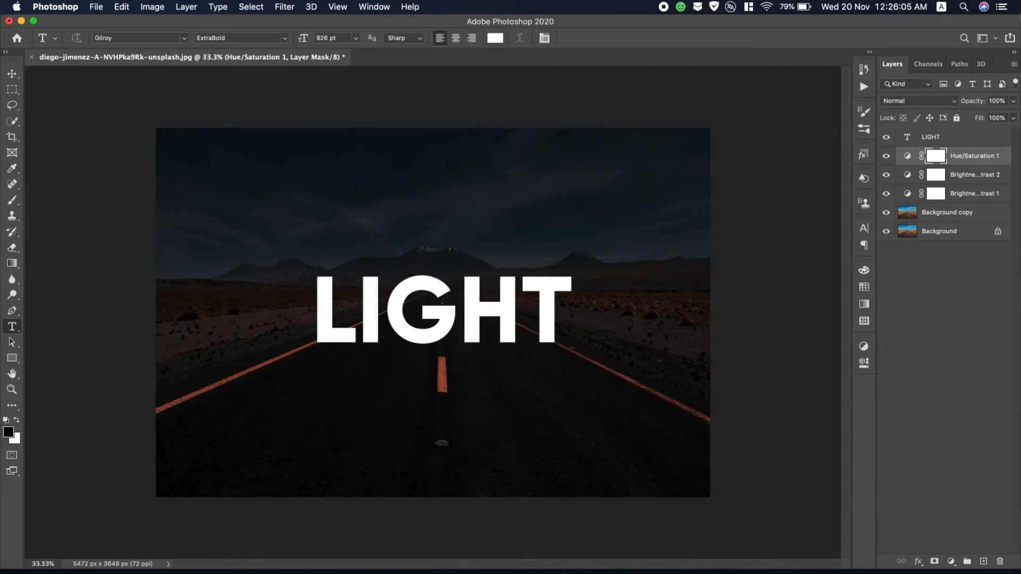
# - Rasterize the LIGHT text layer and duplicate it
pyautogui.click(966, 143)
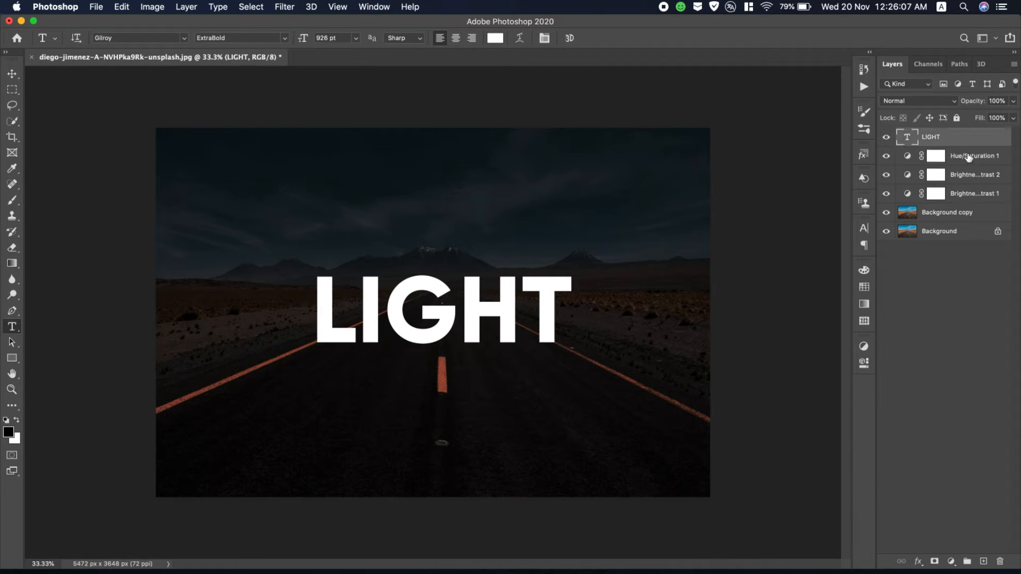
pyautogui.rightClick(965, 139)
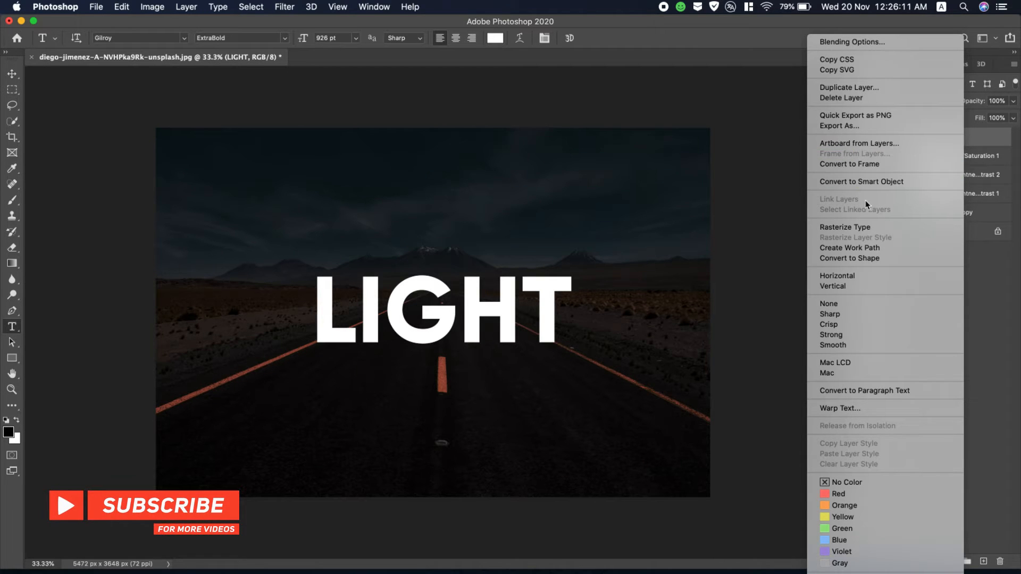
pyautogui.click(875, 228)
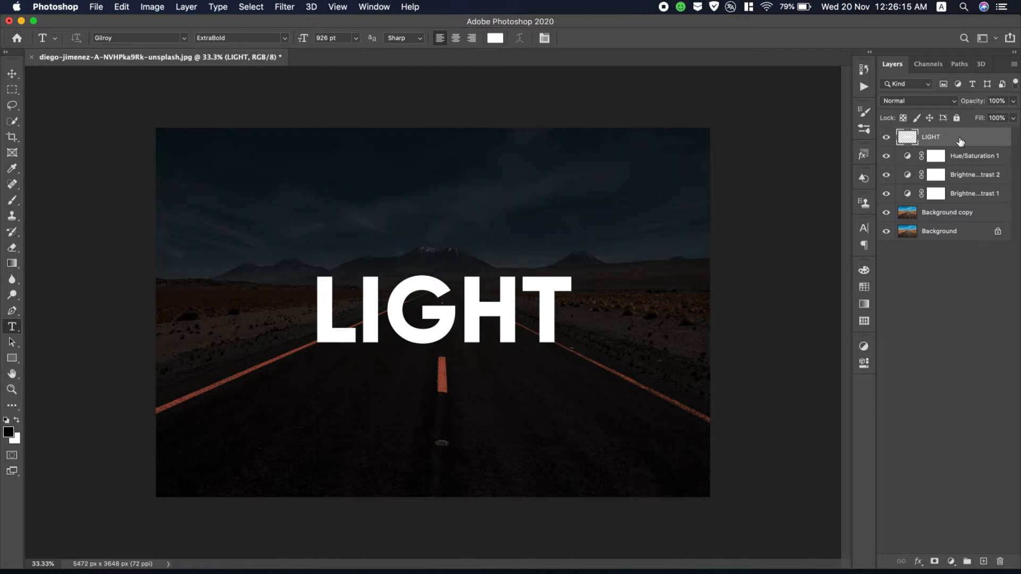
pyautogui.moveTo(961, 141); pyautogui.dragTo(984, 562)
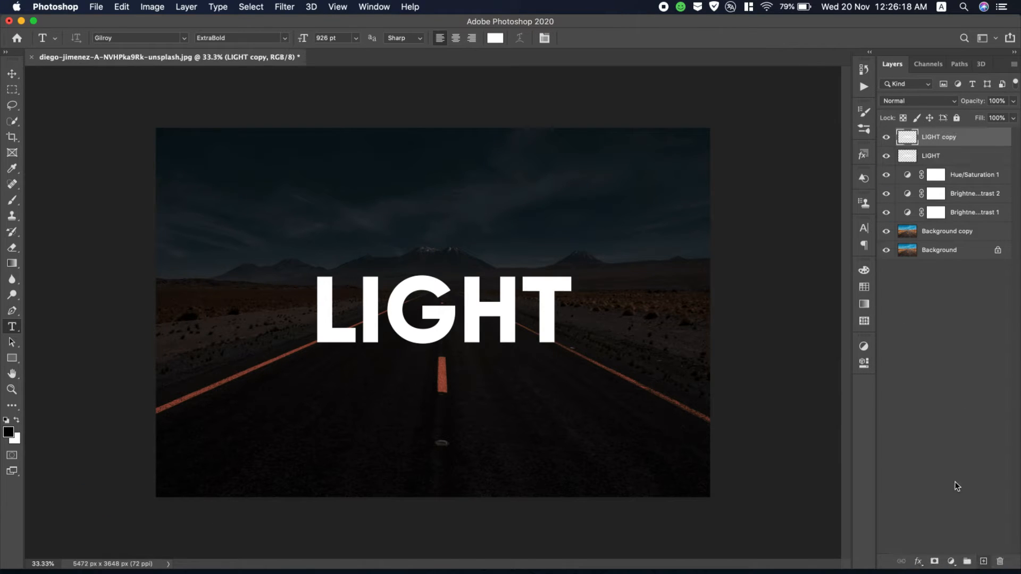
# - Flip the lower LIGHT layer vertically
pyautogui.click(936, 155)
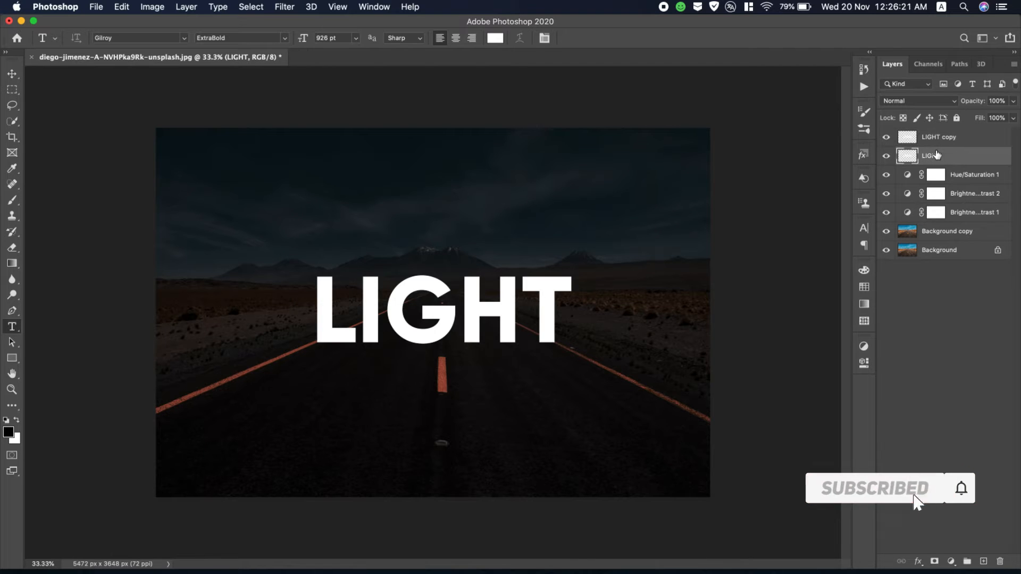
pyautogui.click(251, 6)
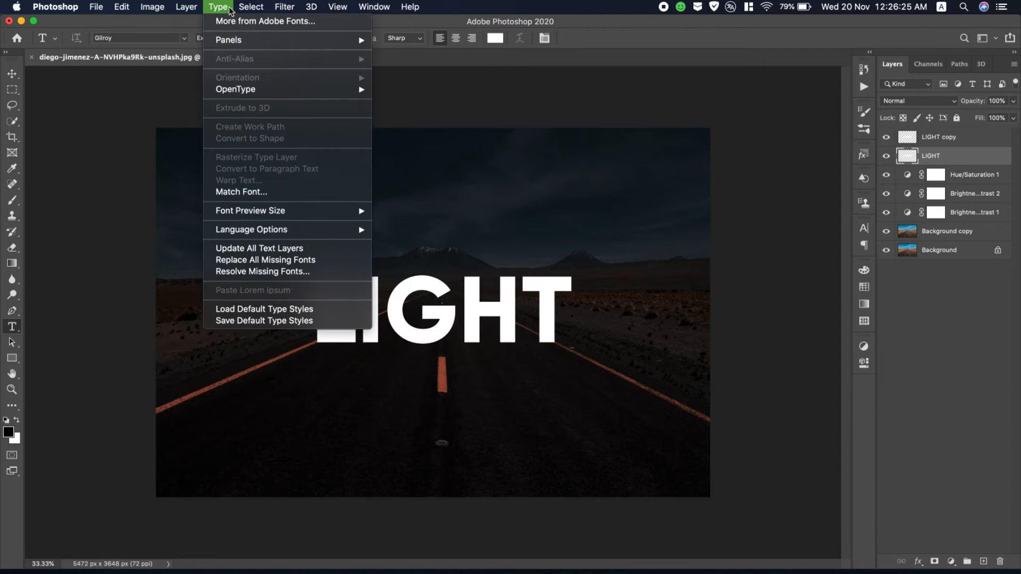
pyautogui.moveTo(98, 12)
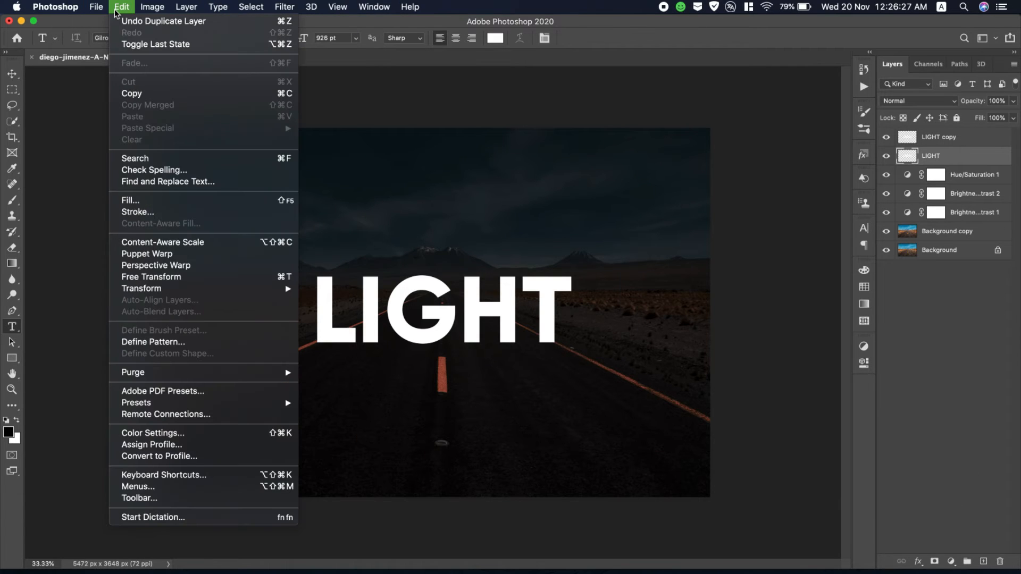
pyautogui.moveTo(280, 290)
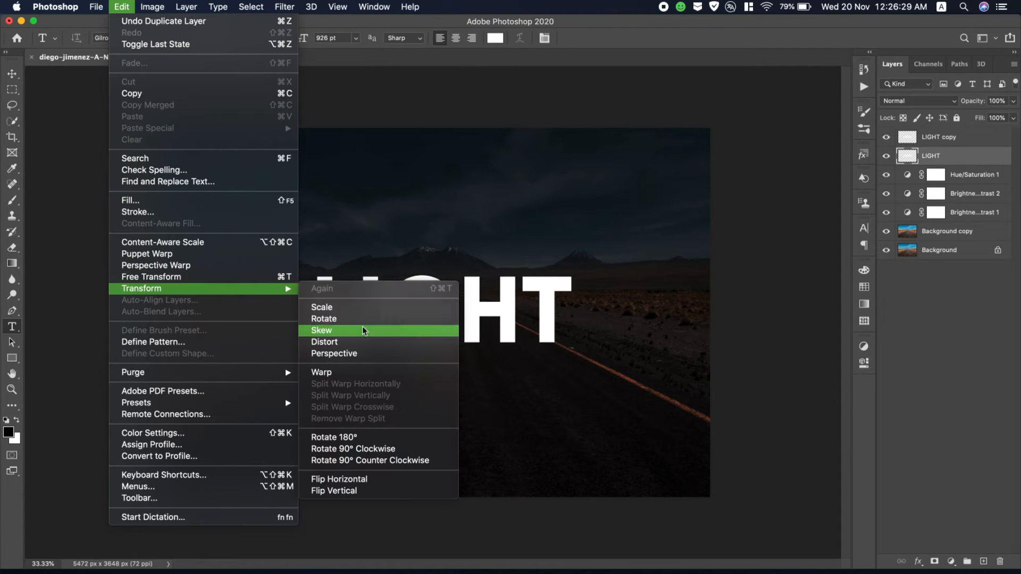
pyautogui.click(400, 491)
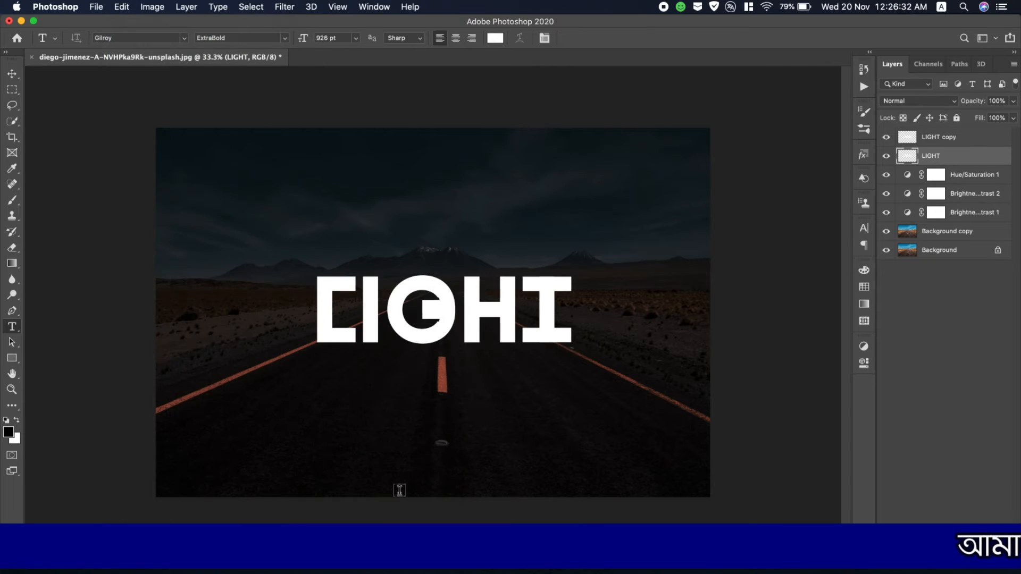
# - Move the flipped LIGHT layer directly below the upright text and set its blend mode to Overlay
pyautogui.click(19, 75)
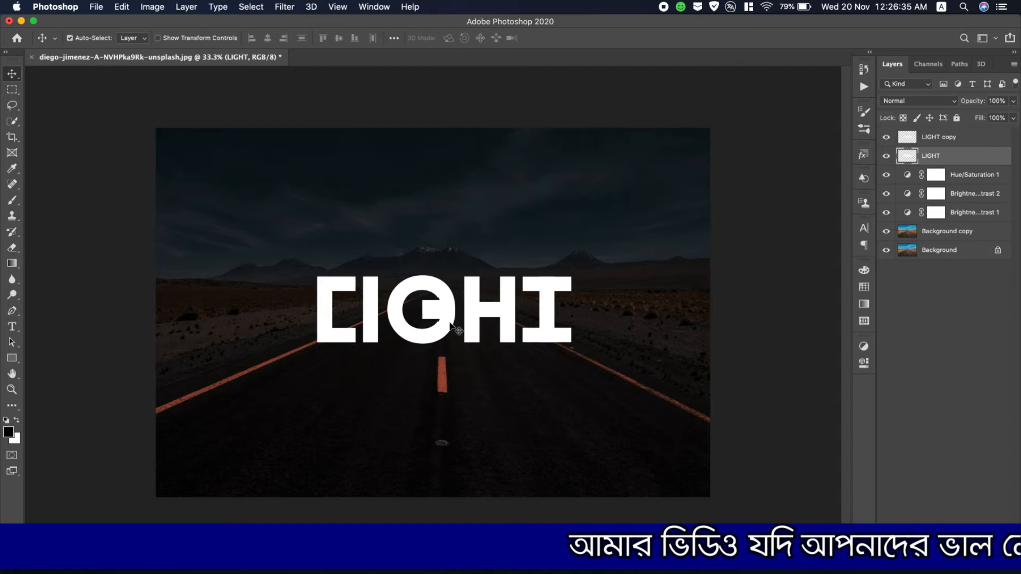
pyautogui.moveTo(451, 326); pyautogui.dragTo(452, 410)
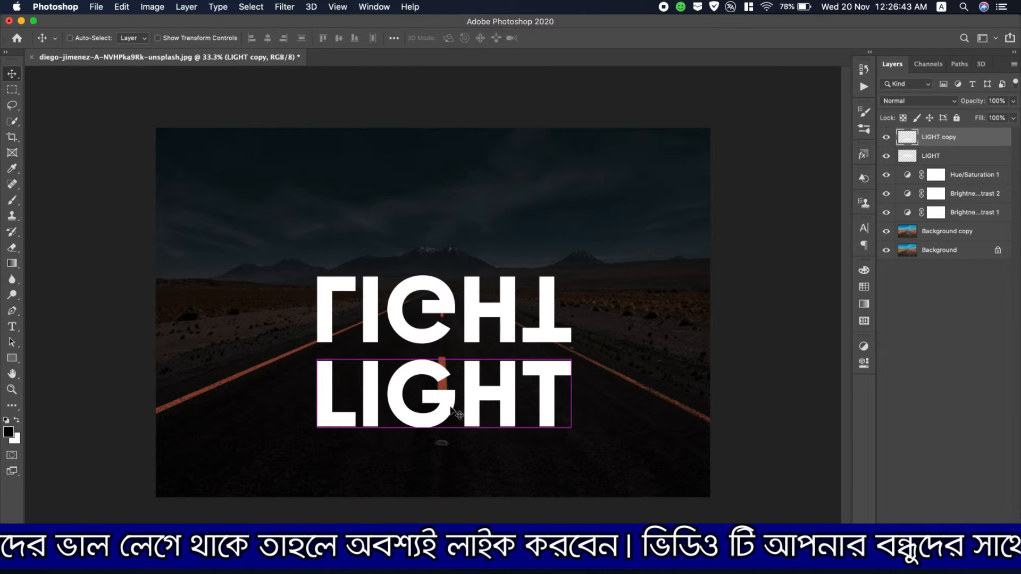
pyautogui.press('super+z')
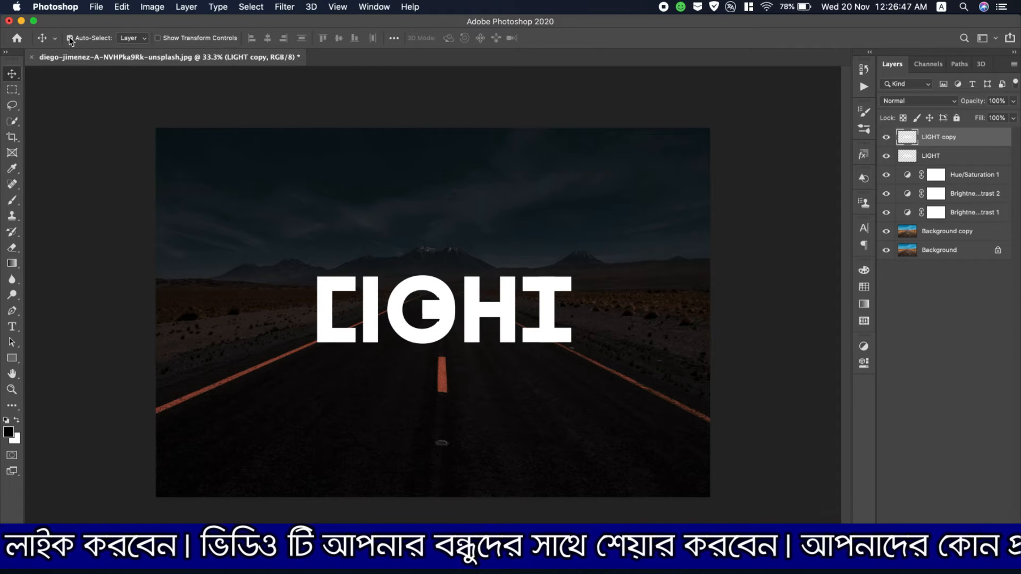
pyautogui.click(934, 158)
pyautogui.moveTo(424, 338); pyautogui.dragTo(426, 403)
pyautogui.click(939, 102)
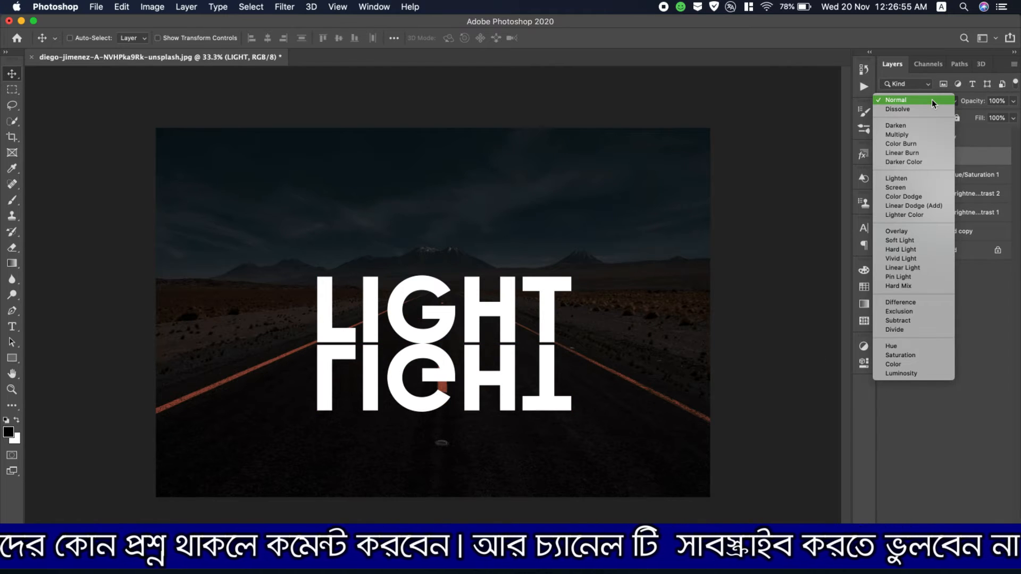
pyautogui.click(908, 232)
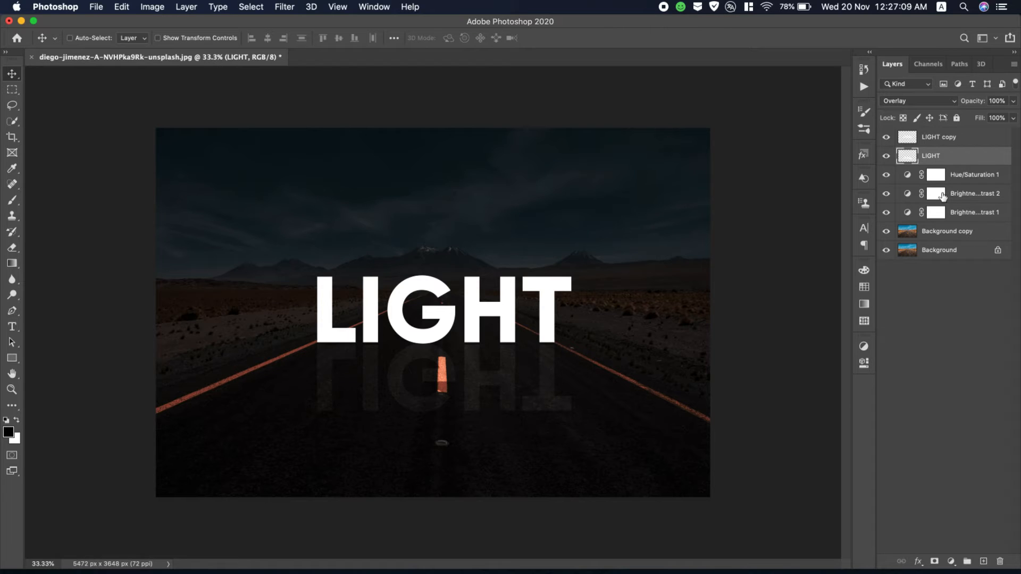
# - Set the contrast of Brightness/Contrast 2 to -30, and set Brightness/Contrast 1 to brightness -144 and contrast -3
pyautogui.doubleClick(905, 195)
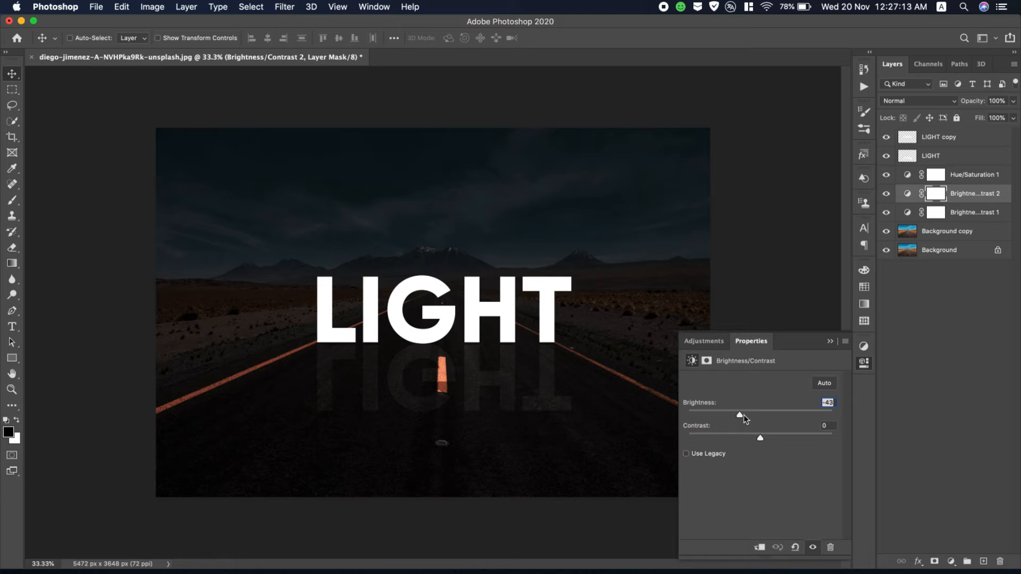
pyautogui.moveTo(744, 419); pyautogui.dragTo(710, 450)
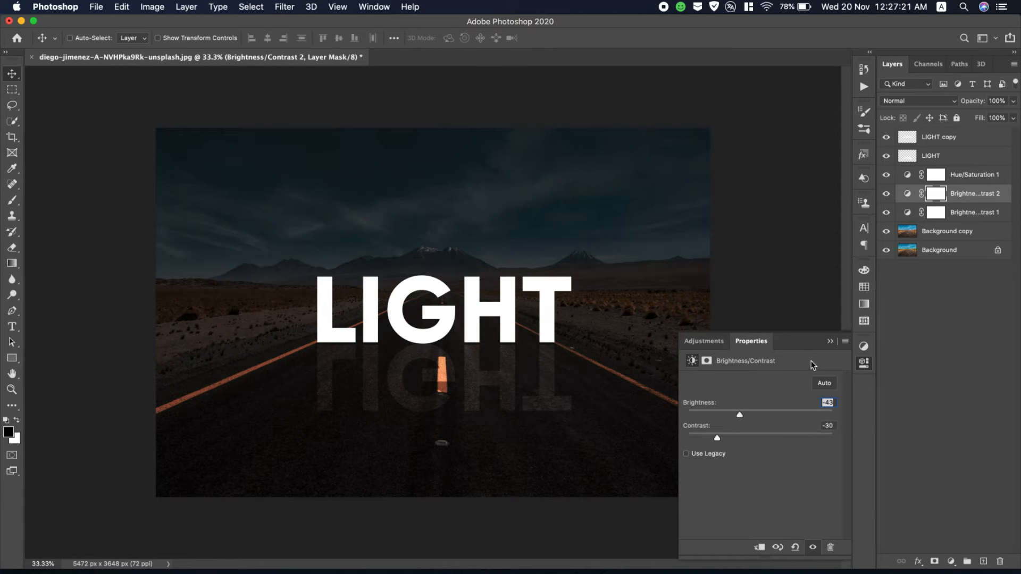
pyautogui.click(908, 212)
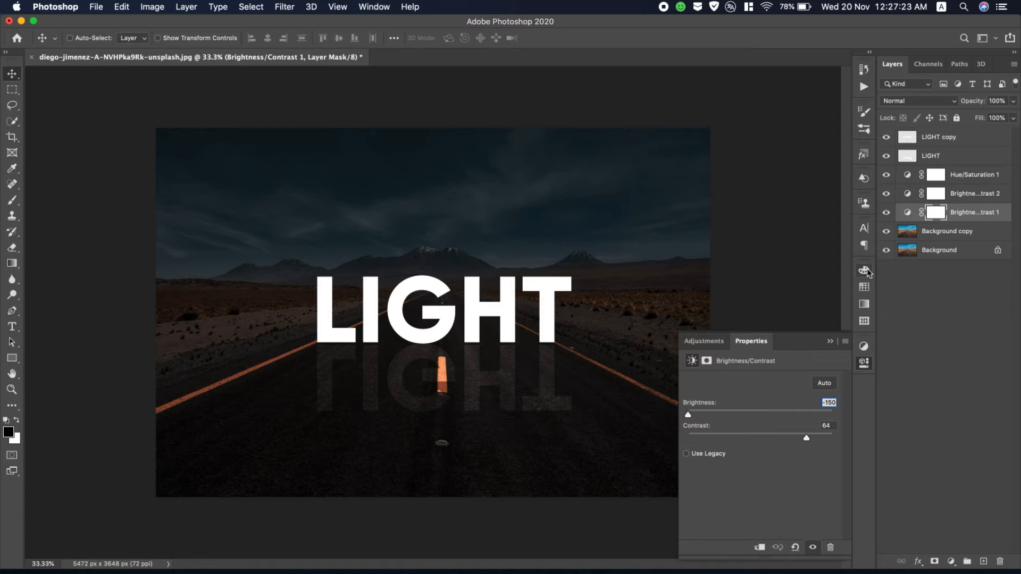
pyautogui.click(907, 213)
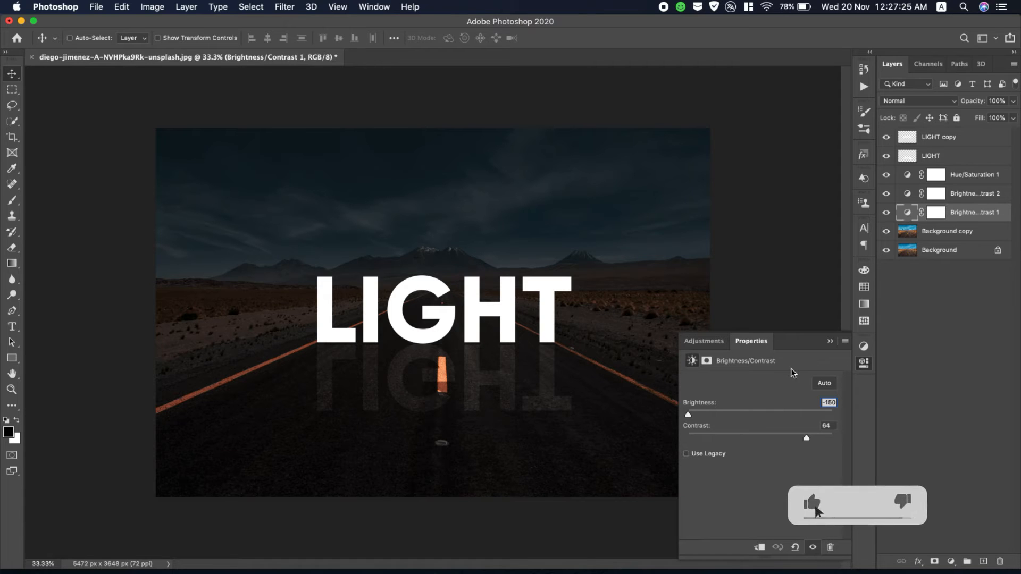
pyautogui.moveTo(691, 415)
pyautogui.mouseDown()
pyautogui.moveTo(724, 416)
pyautogui.moveTo(691, 416)
pyautogui.mouseUp()
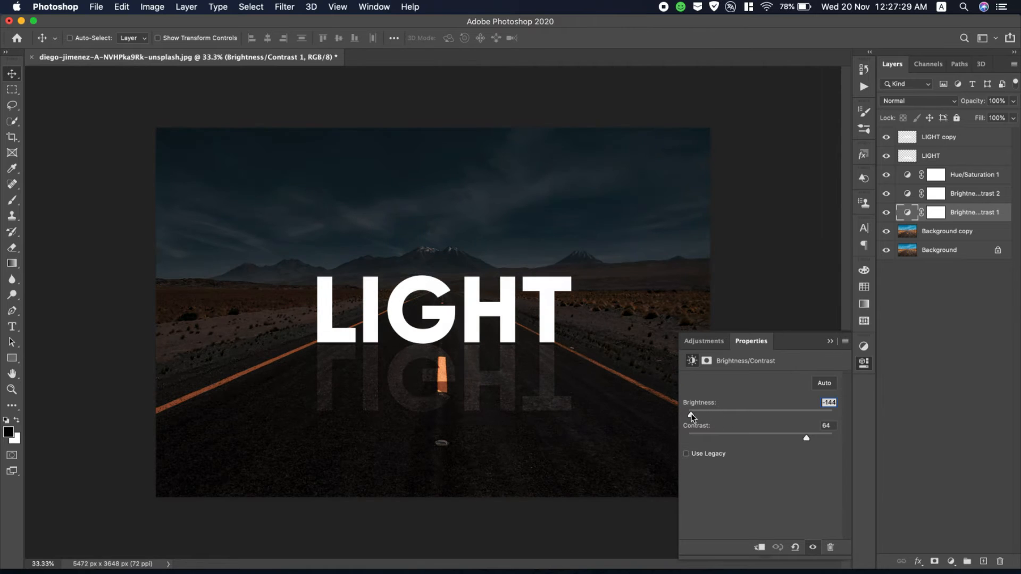
pyautogui.moveTo(806, 439); pyautogui.dragTo(757, 439)
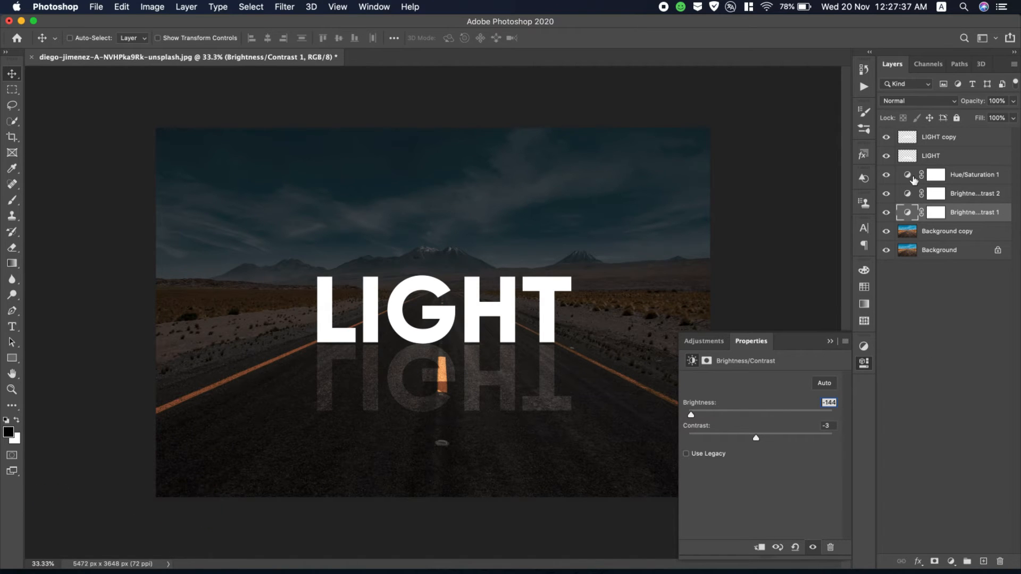
# - Lower the brightness of Brightness/Contrast 2 to -87, and set Hue/Saturation 1 to saturation -27 and lightness -8
pyautogui.click(910, 195)
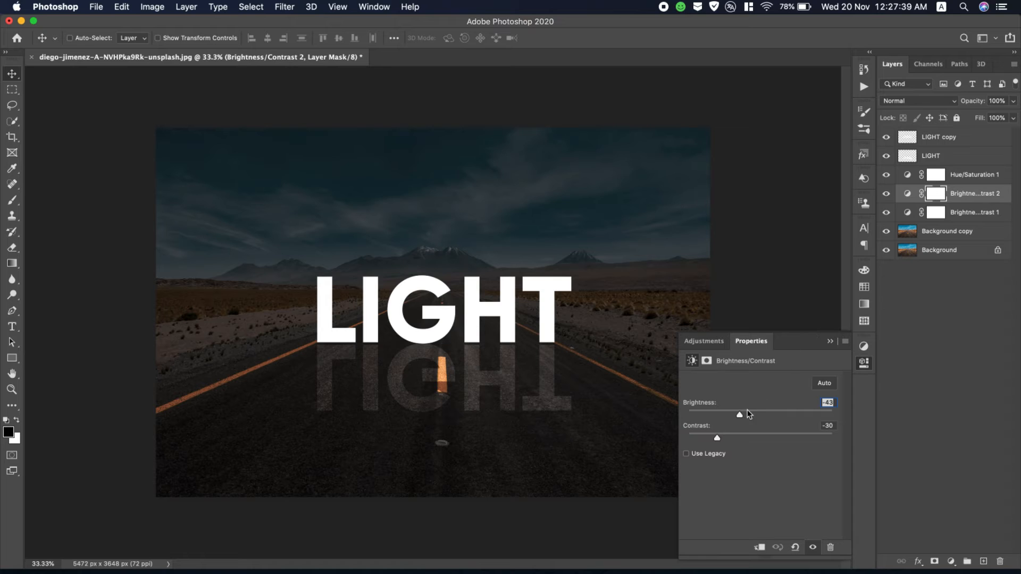
pyautogui.moveTo(741, 416); pyautogui.dragTo(717, 416)
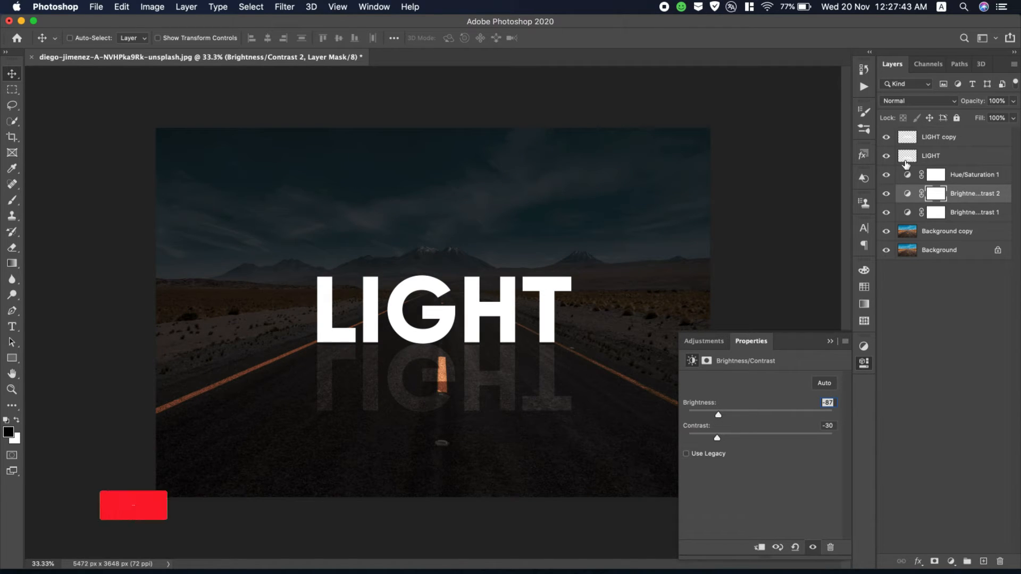
pyautogui.click(908, 179)
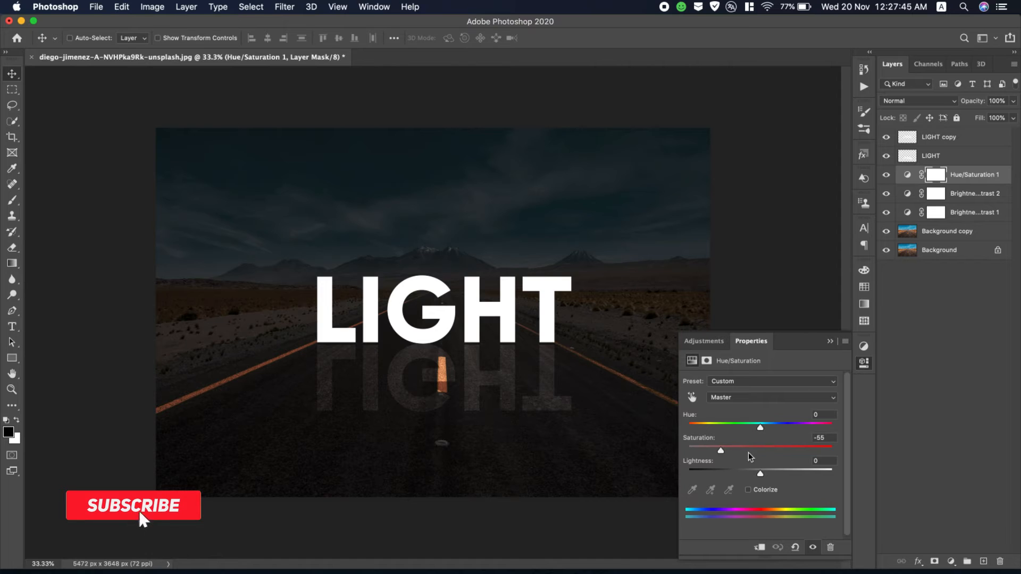
pyautogui.moveTo(721, 451); pyautogui.dragTo(754, 472)
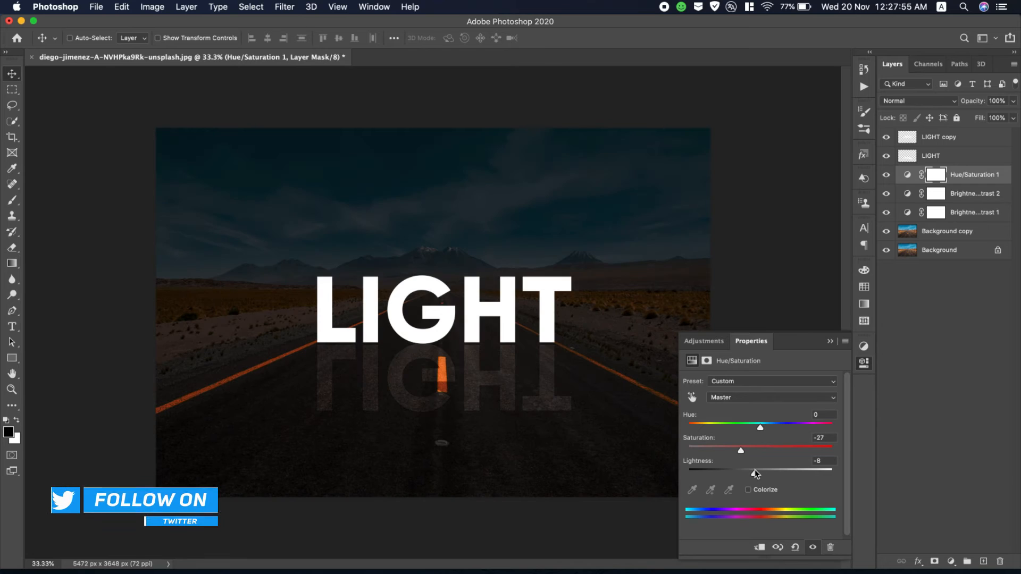
pyautogui.click(832, 341)
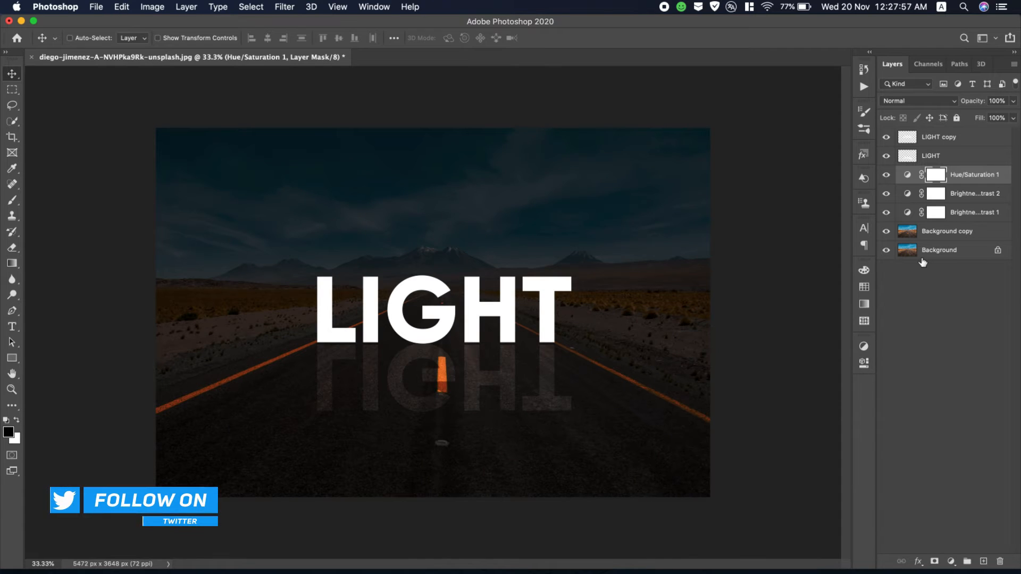
# - Apply a Perspective transform to the flipped LIGHT layer, widening its bottom edge so the reflection spreads across the road
pyautogui.click(934, 157)
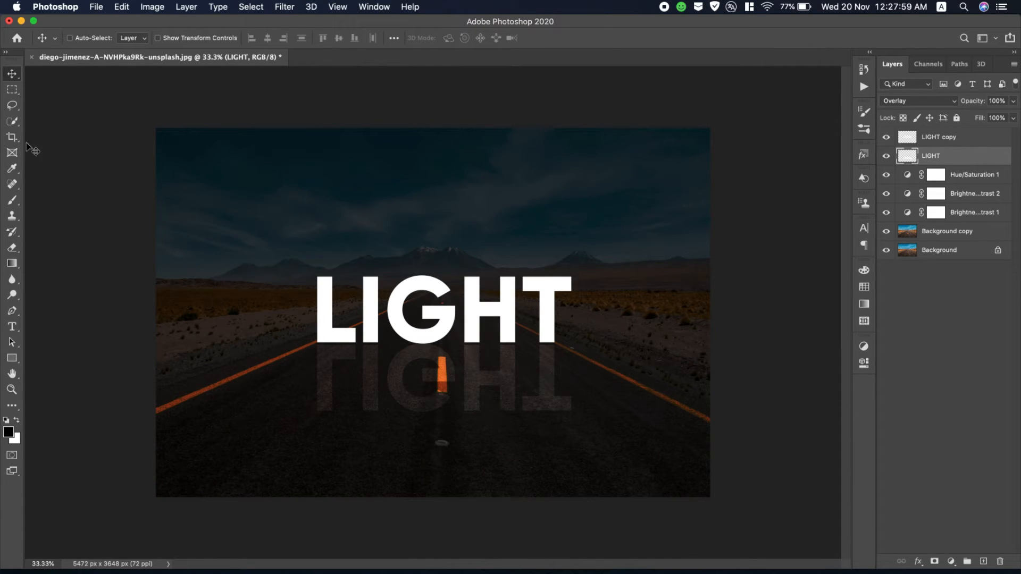
pyautogui.click(122, 6)
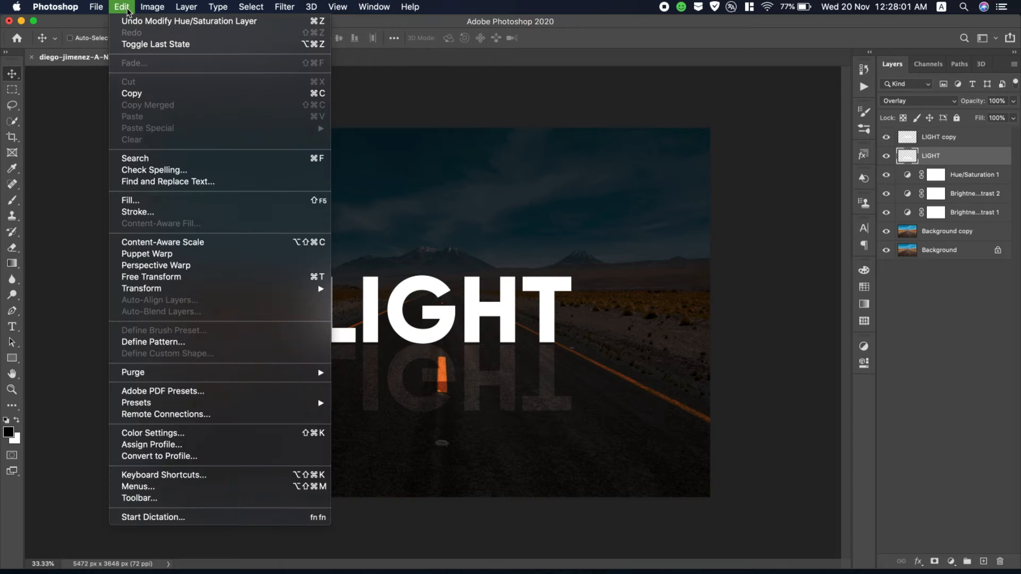
pyautogui.moveTo(267, 288)
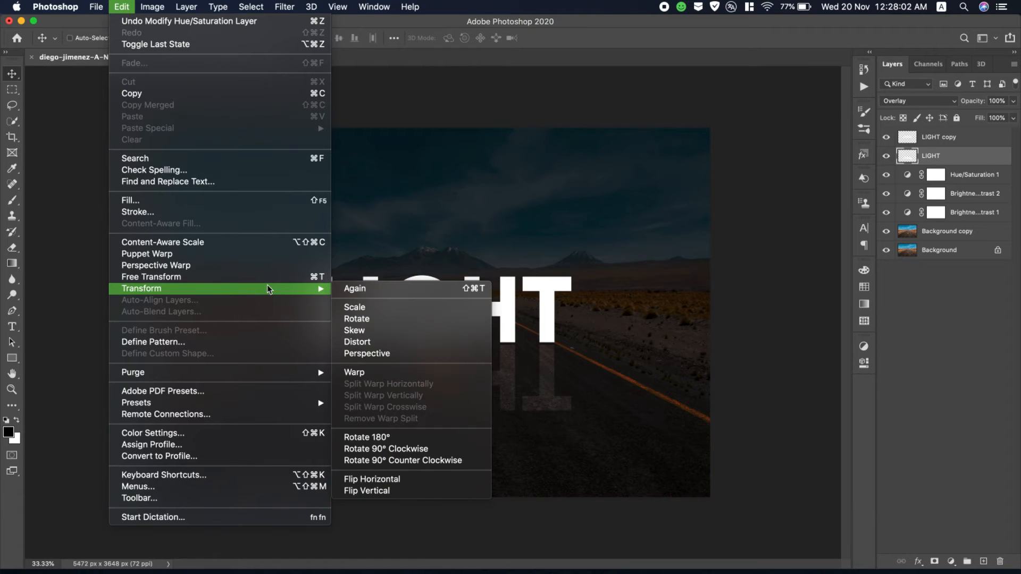
pyautogui.click(406, 353)
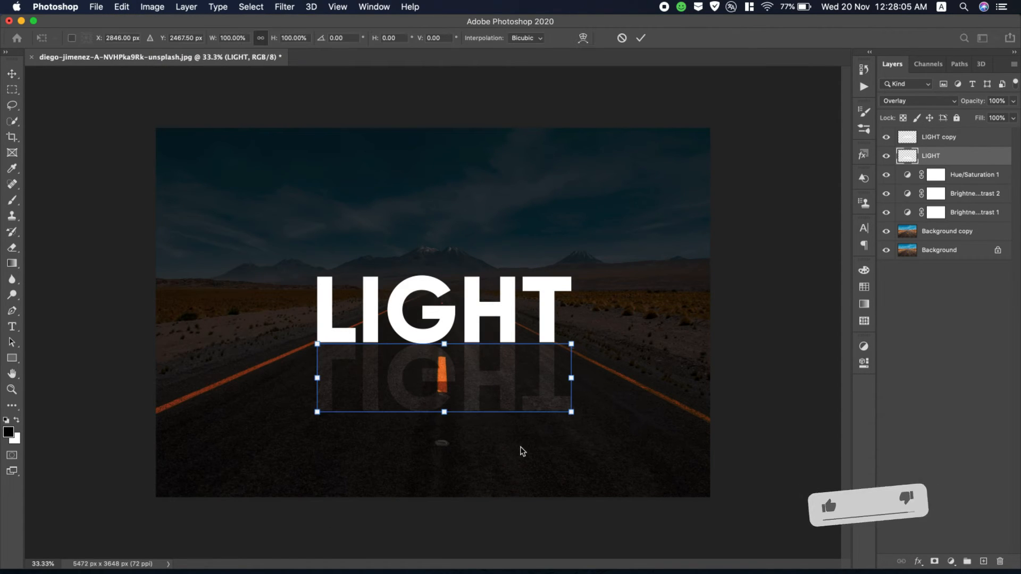
pyautogui.moveTo(574, 415); pyautogui.dragTo(647, 441)
pyautogui.click(644, 38)
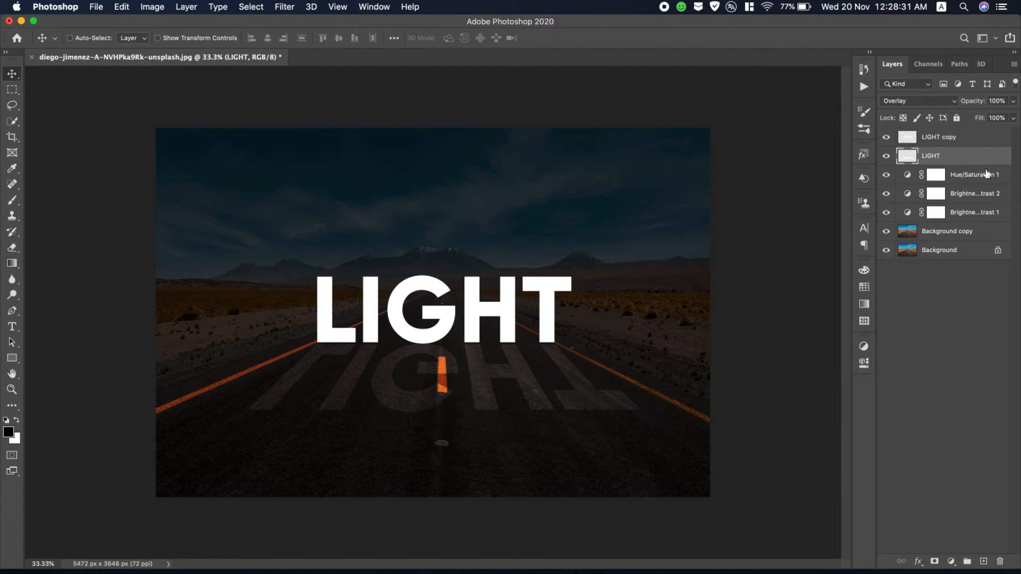
pyautogui.click(998, 140)
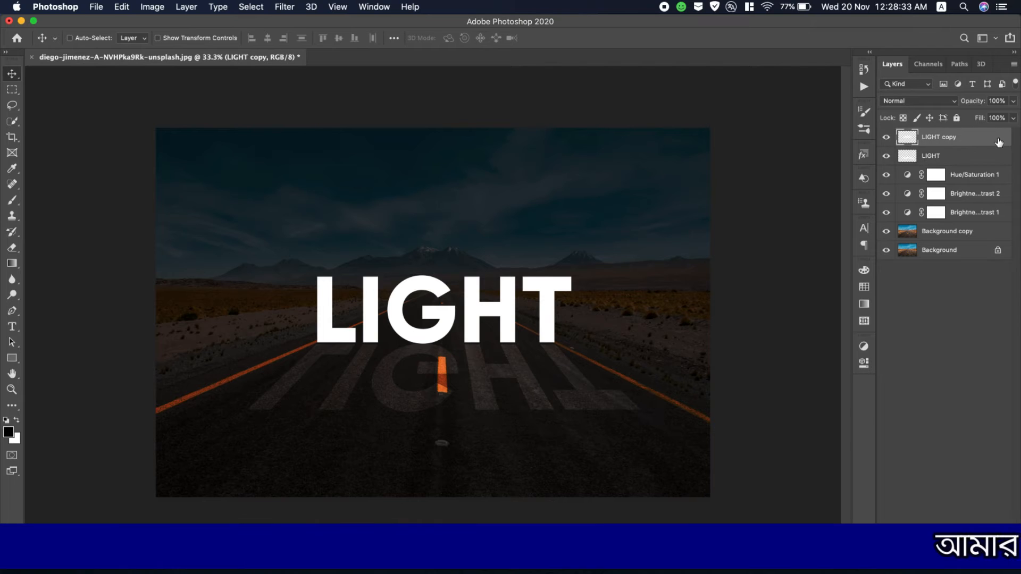
pyautogui.doubleClick(998, 140)
pyautogui.click(567, 371)
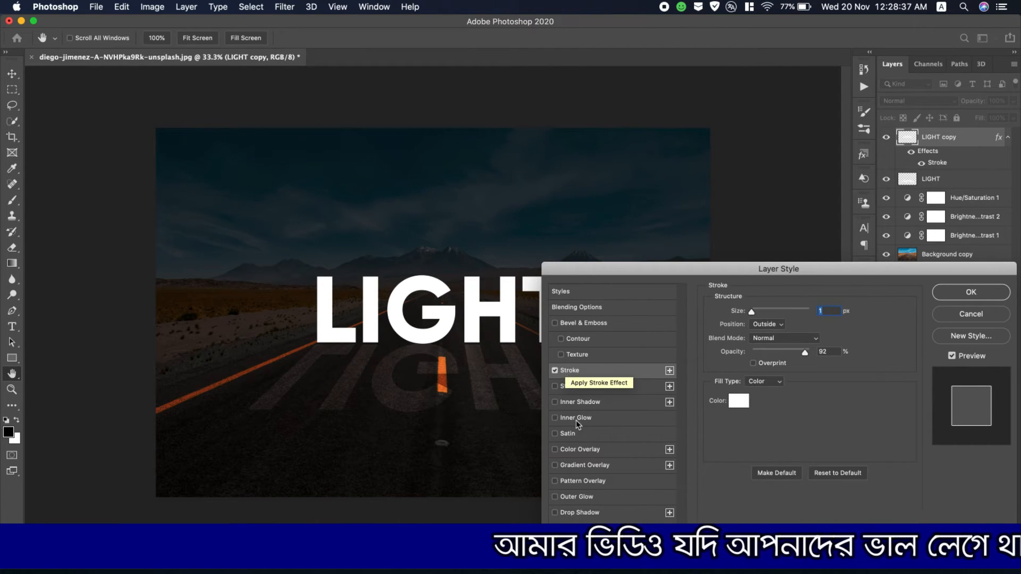
pyautogui.click(971, 314)
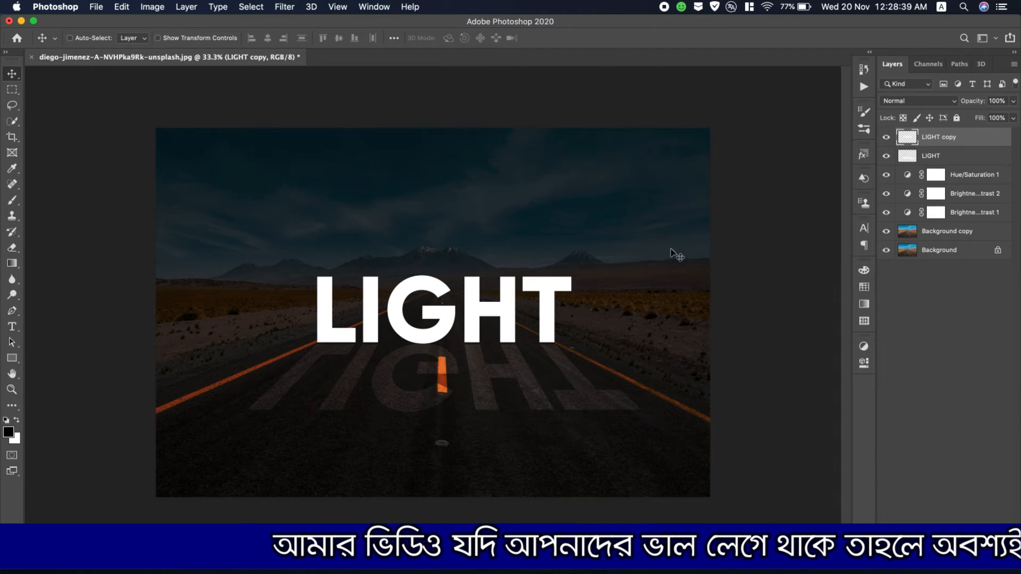
# - Place the original desert road photo from Downloads as an embedded image and clip it to the upright LIGHT copy layer
pyautogui.click(96, 7)
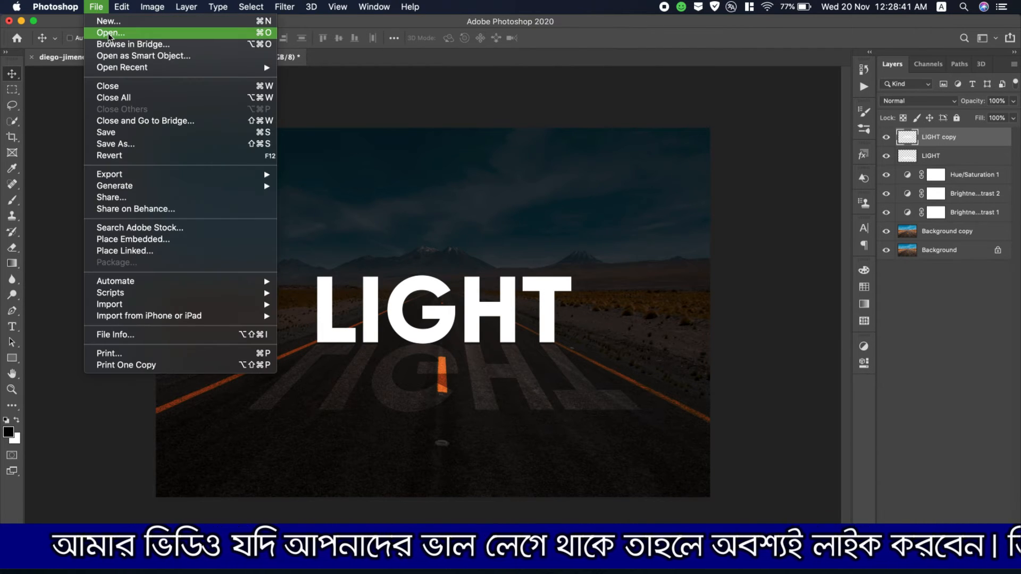
pyautogui.click(162, 239)
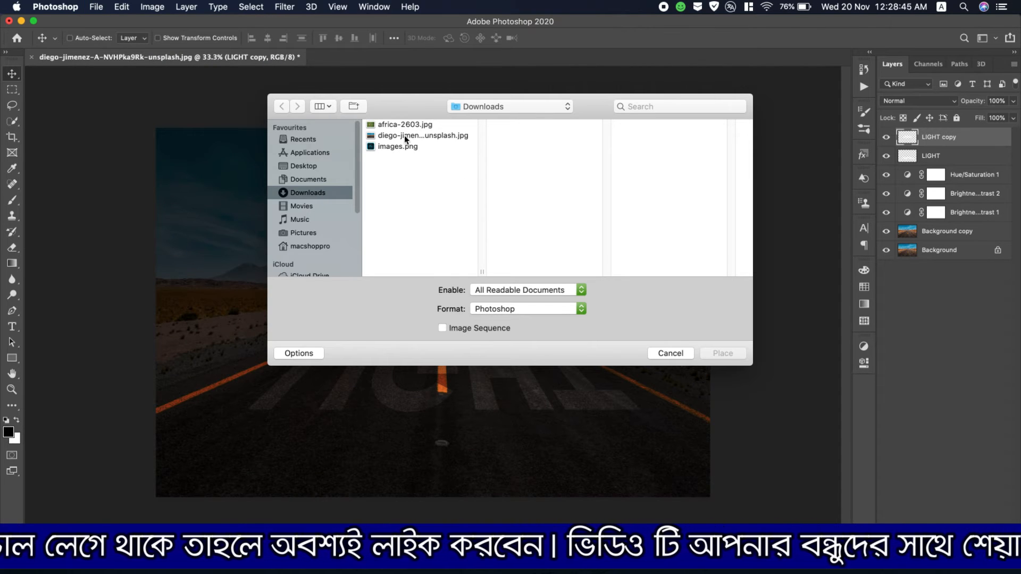
pyautogui.click(405, 136)
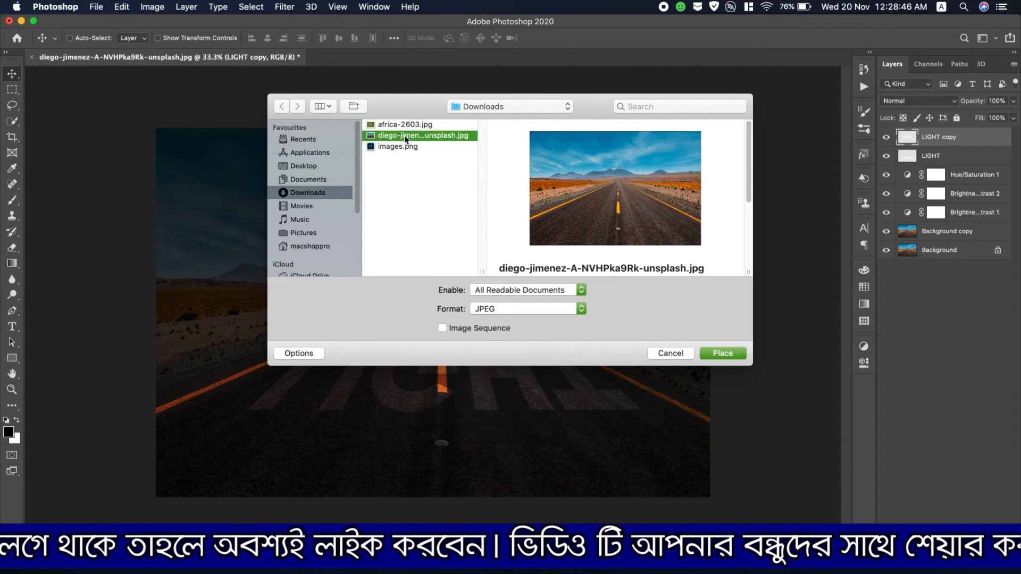
pyautogui.click(720, 355)
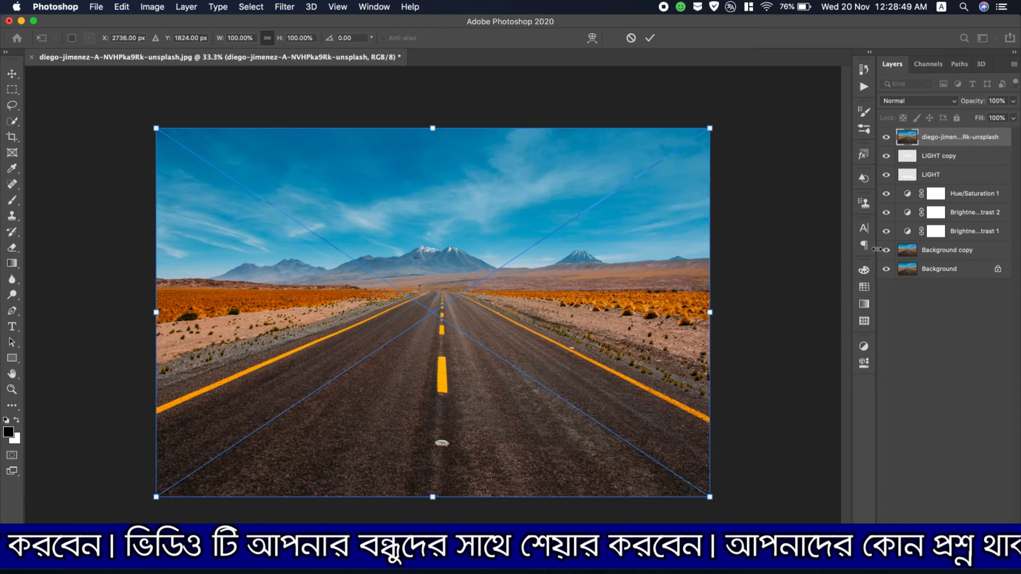
pyautogui.rightClick(952, 145)
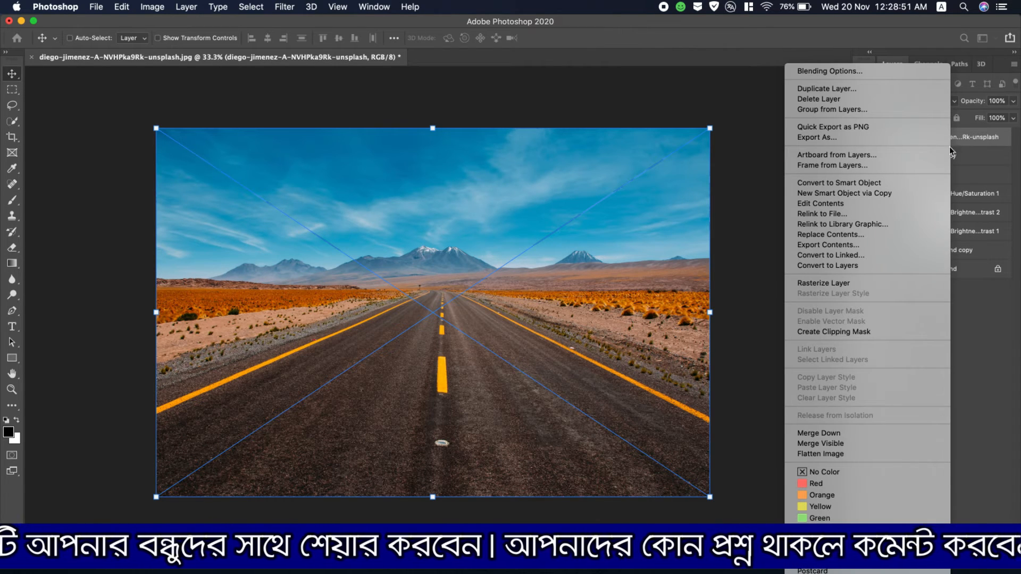
pyautogui.click(894, 333)
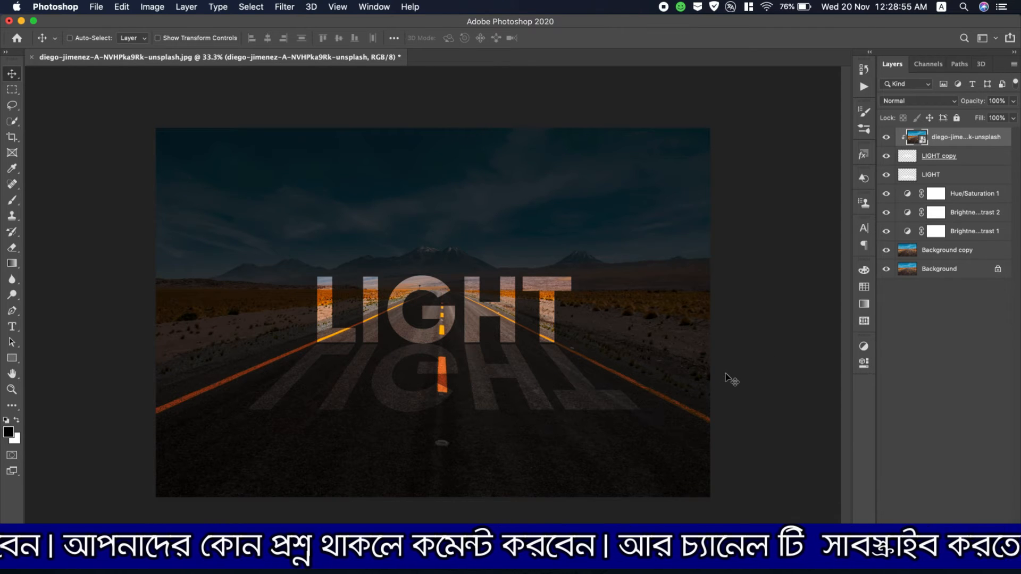
# - Add a white outside Stroke effect with a size of 12 px to the LIGHT copy layer
pyautogui.doubleClick(999, 160)
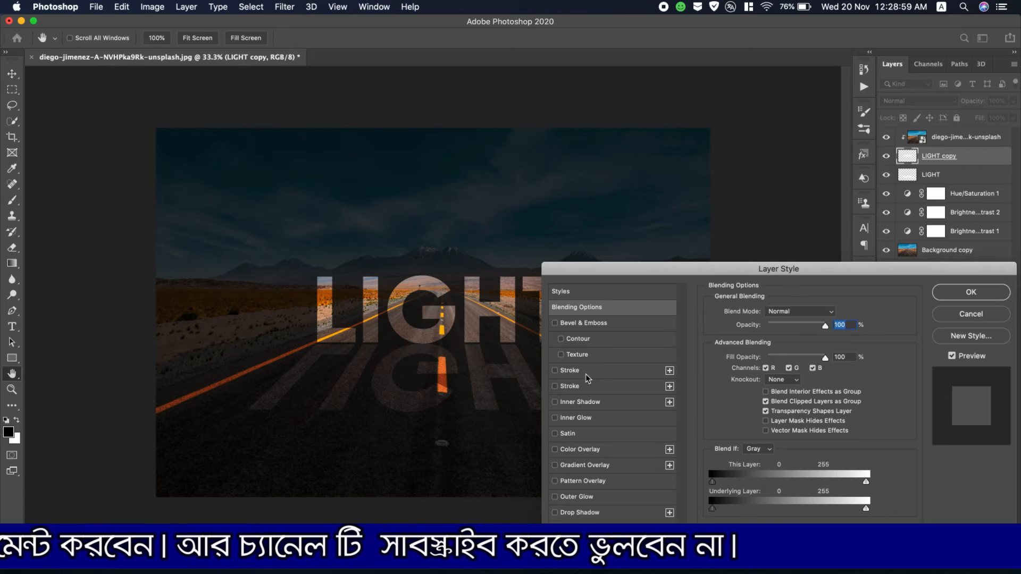
pyautogui.click(585, 375)
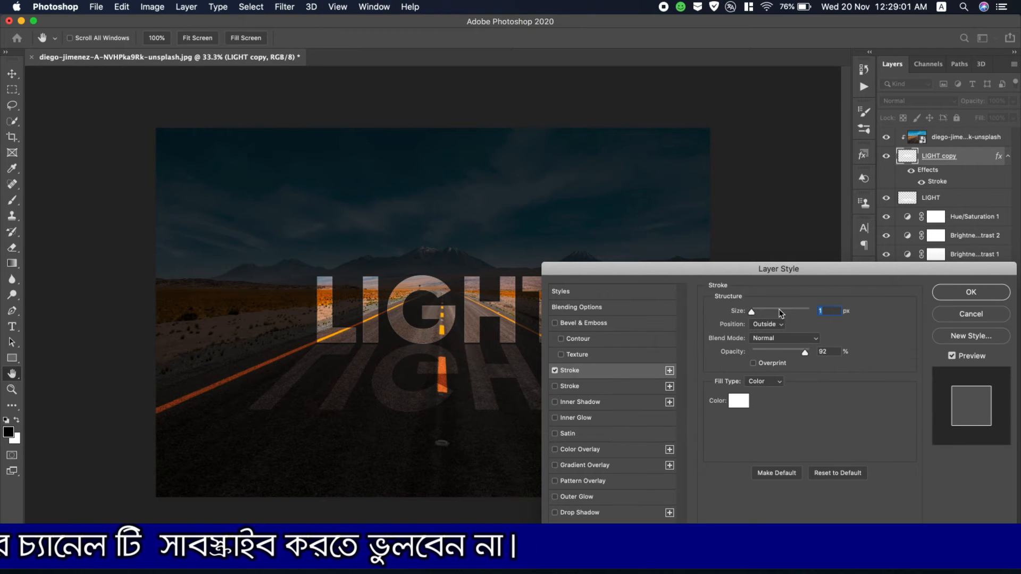
pyautogui.press('Up')
pyautogui.press('Up')
pyautogui.press('Up')
pyautogui.press('Up')
pyautogui.press('Up')
pyautogui.press('Up')
pyautogui.press('Up')
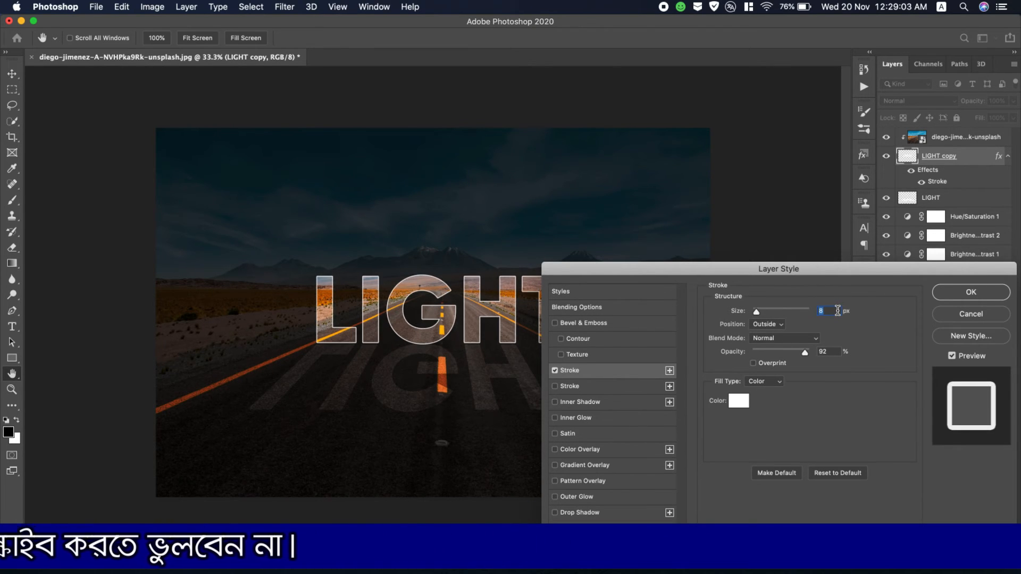
pyautogui.press('Up')
pyautogui.press('Up')
pyautogui.press('Up')
pyautogui.press('Up')
pyautogui.press('Up')
pyautogui.press('Up')
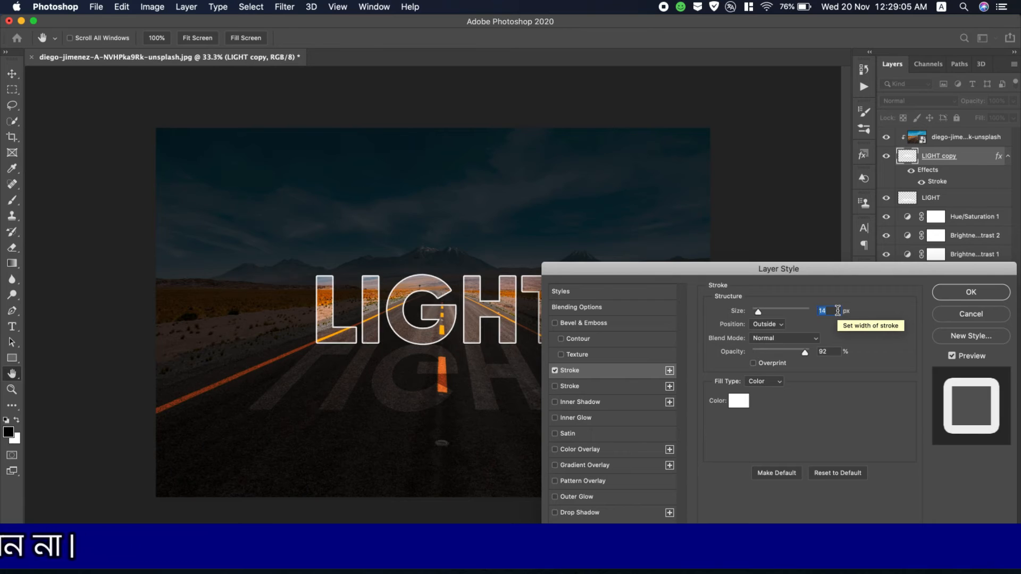
pyautogui.press('Down')
pyautogui.press('Down')
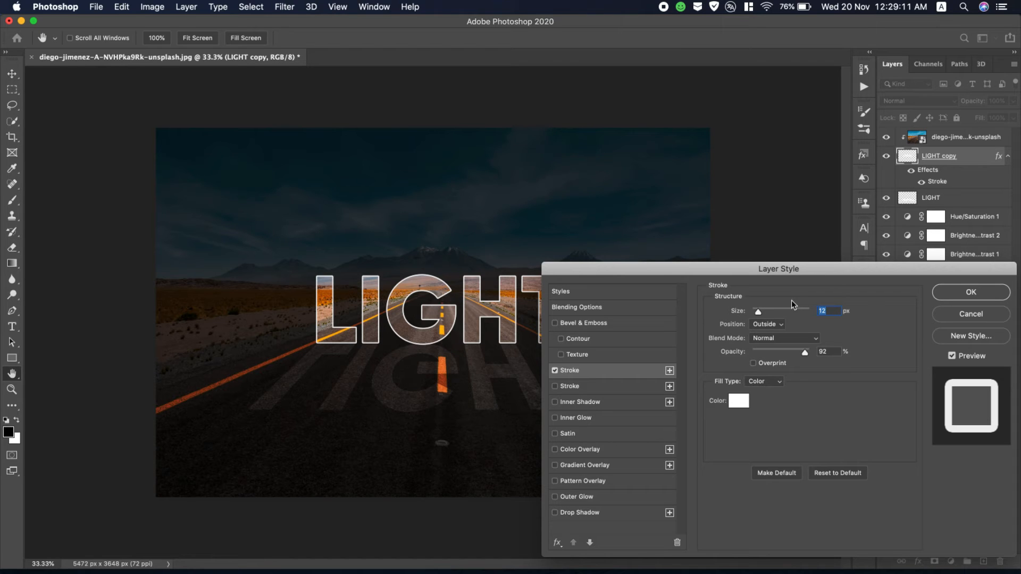
# - Enable Drop Shadow and an Inner Bevel with depth 605%, size 7 px, soften 14 px and shadow opacity 72% on LIGHT copy
pyautogui.click(557, 513)
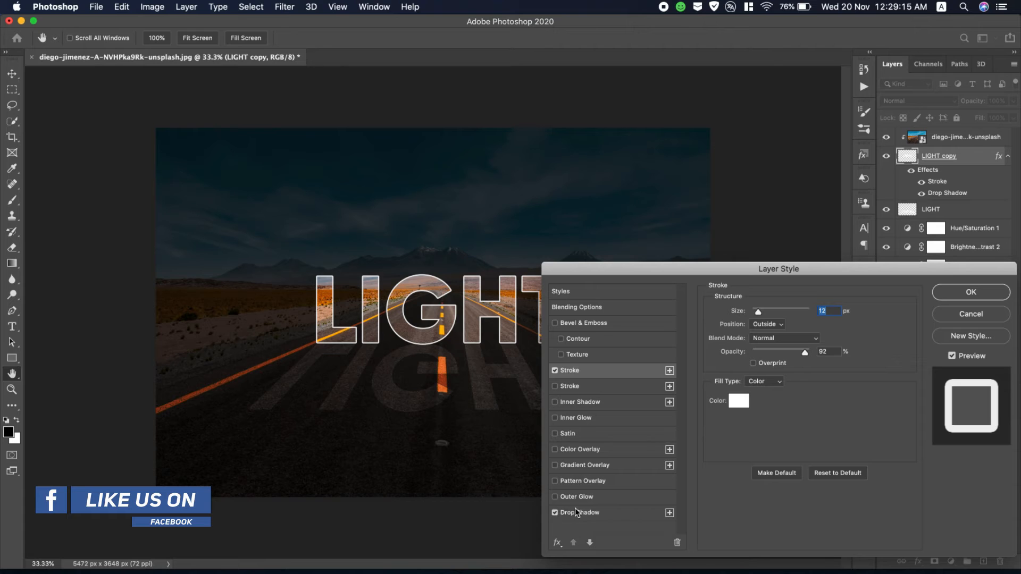
pyautogui.click(557, 323)
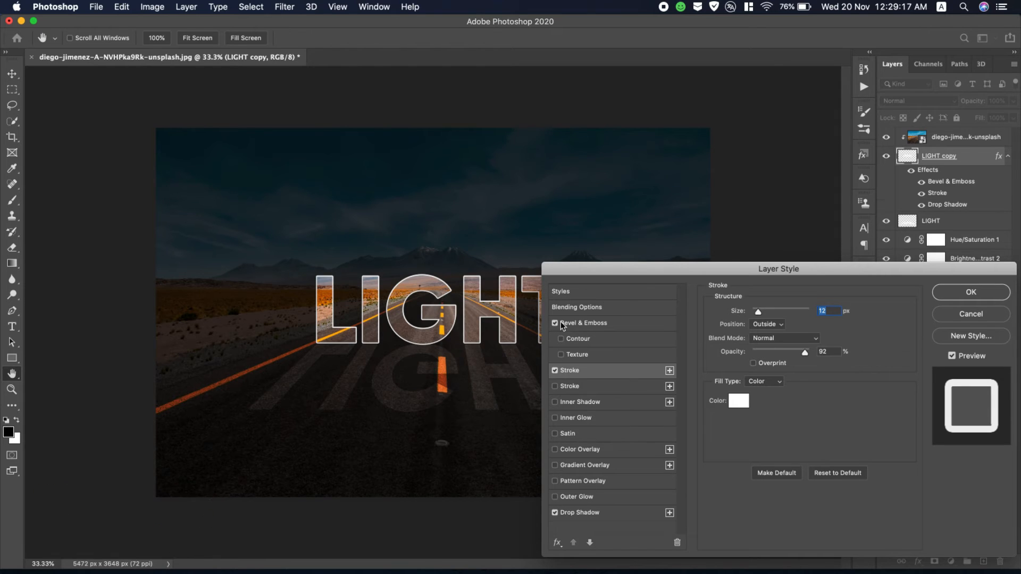
pyautogui.click(591, 324)
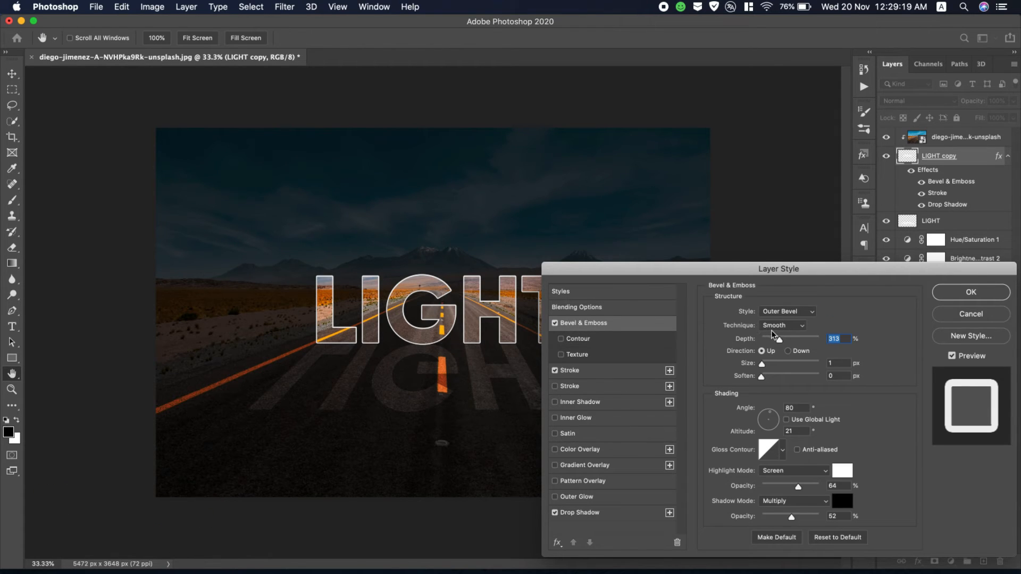
pyautogui.moveTo(780, 340); pyautogui.dragTo(794, 345)
pyautogui.click(794, 313)
pyautogui.click(782, 320)
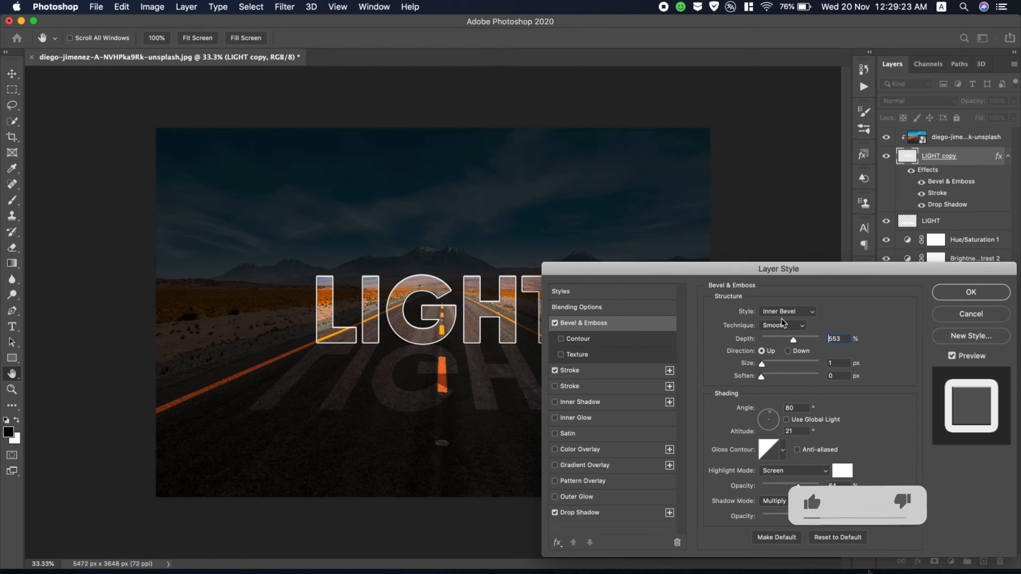
pyautogui.moveTo(794, 340); pyautogui.dragTo(767, 369)
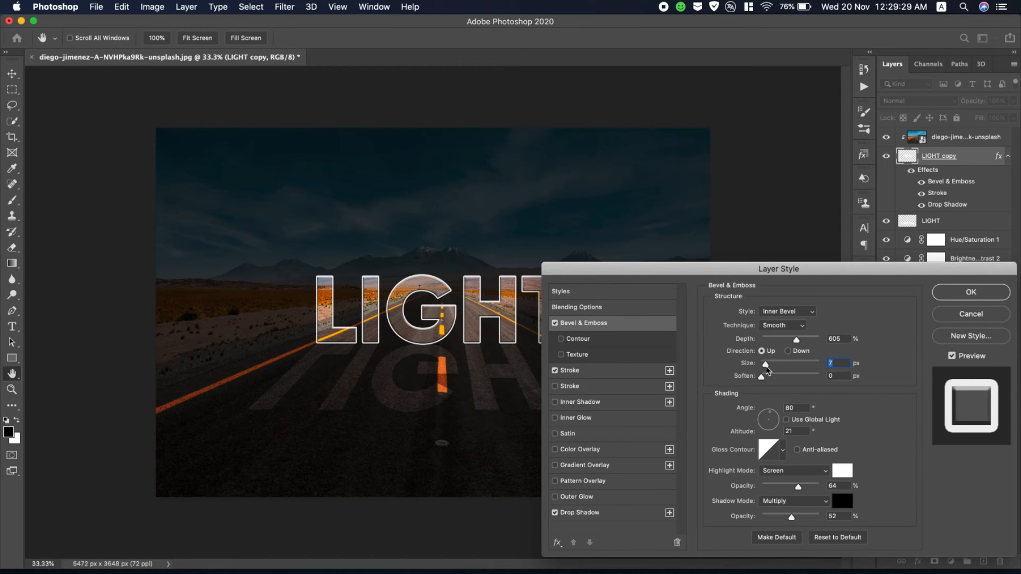
pyautogui.moveTo(762, 377); pyautogui.dragTo(813, 384)
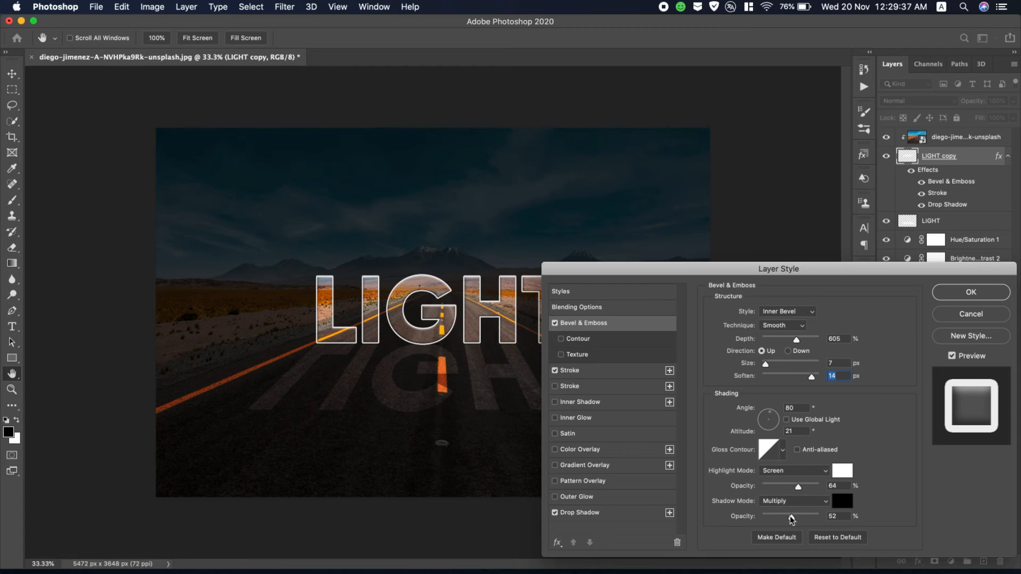
pyautogui.moveTo(792, 517); pyautogui.dragTo(803, 517)
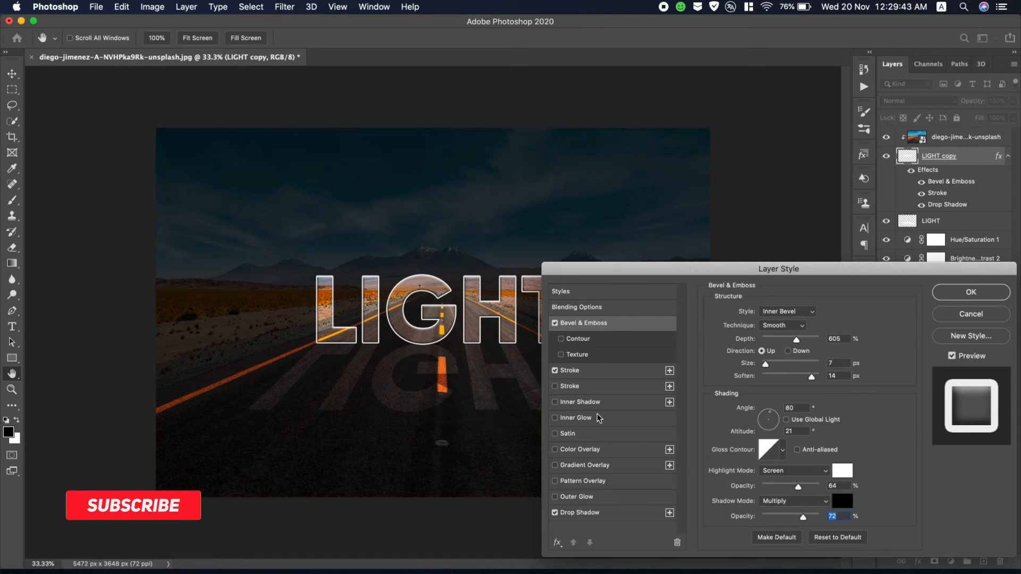
# - Try the remaining glow, shadow and overlay effects on LIGHT copy, then apply the style with only Bevel & Emboss and the first Stroke enabled
pyautogui.click(555, 418)
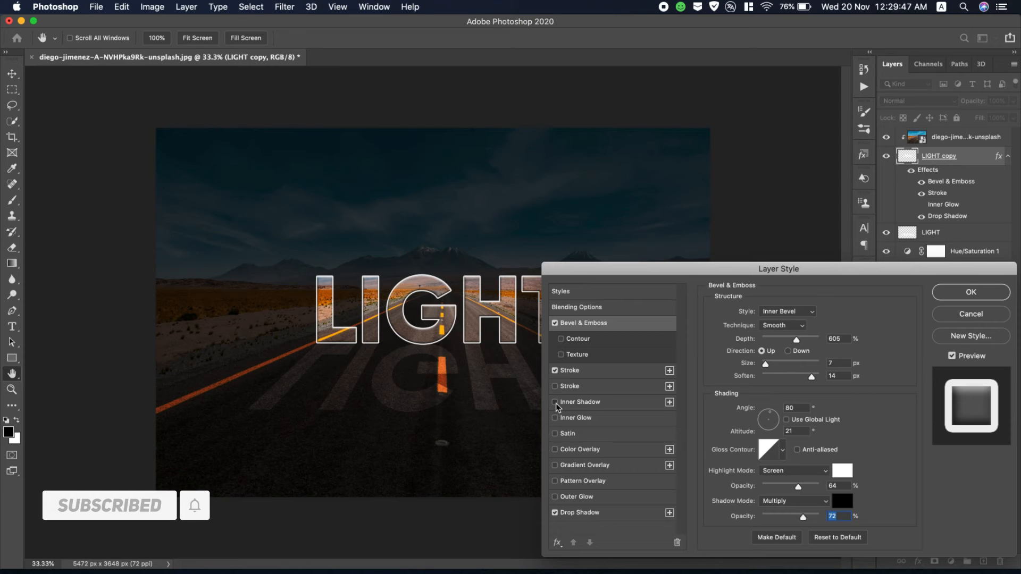
pyautogui.click(555, 386)
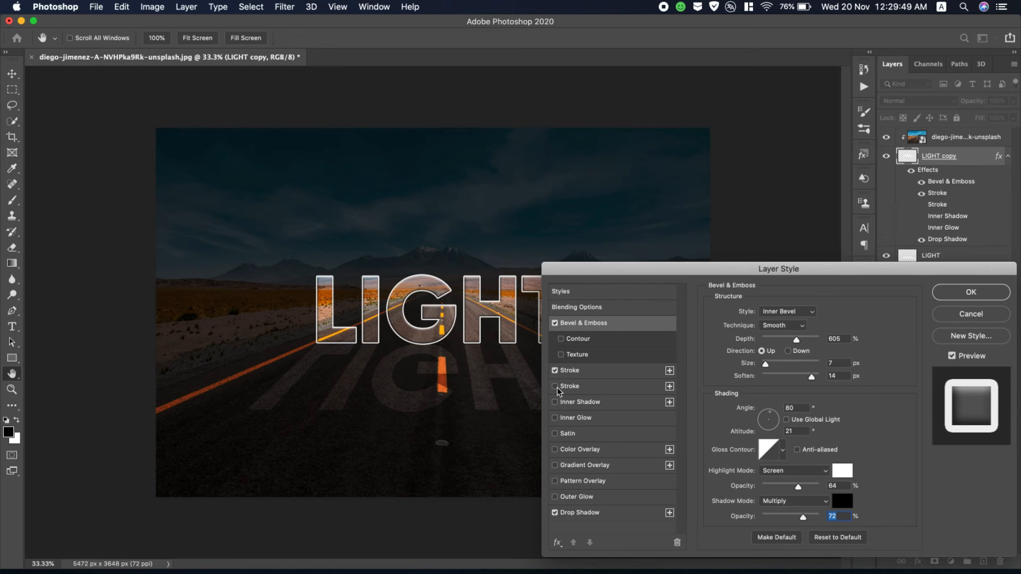
pyautogui.click(555, 449)
pyautogui.click(555, 449)
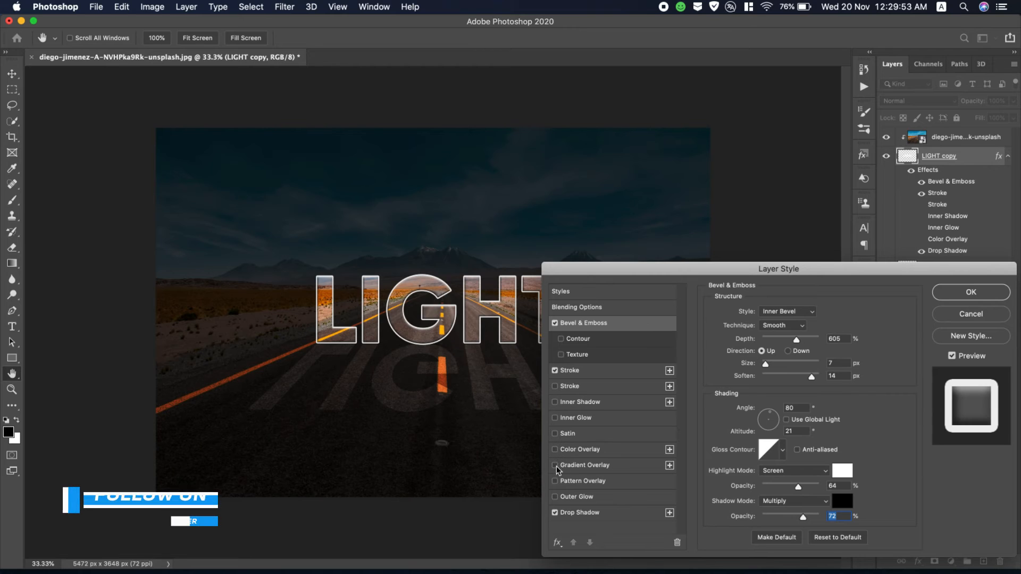
pyautogui.click(555, 496)
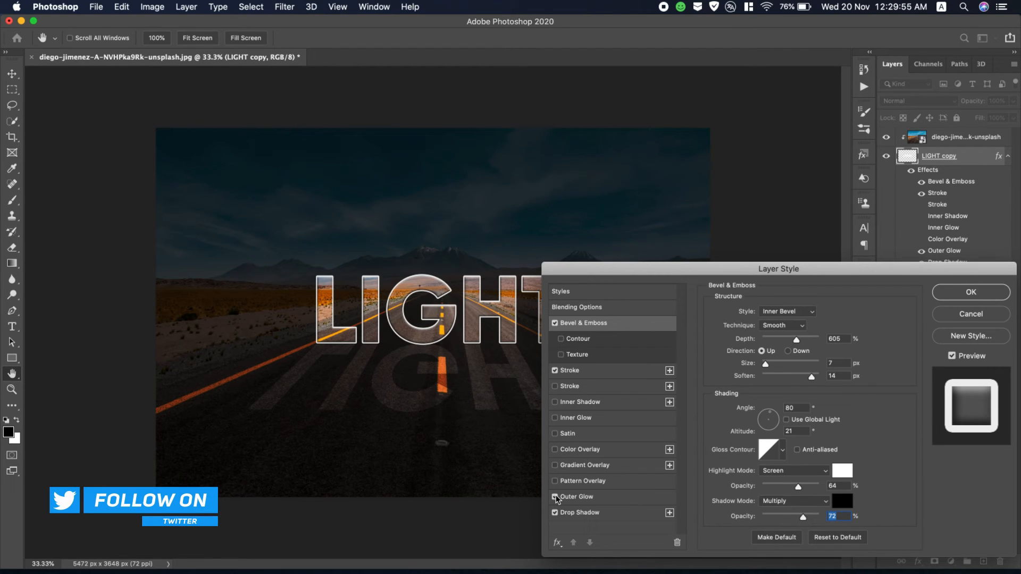
pyautogui.click(555, 481)
pyautogui.click(555, 481)
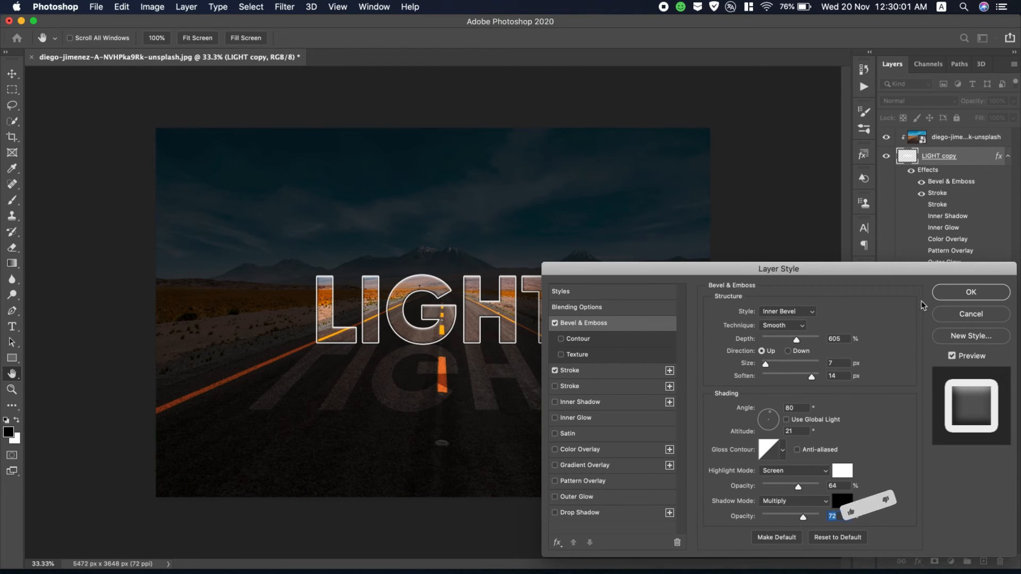
pyautogui.click(970, 294)
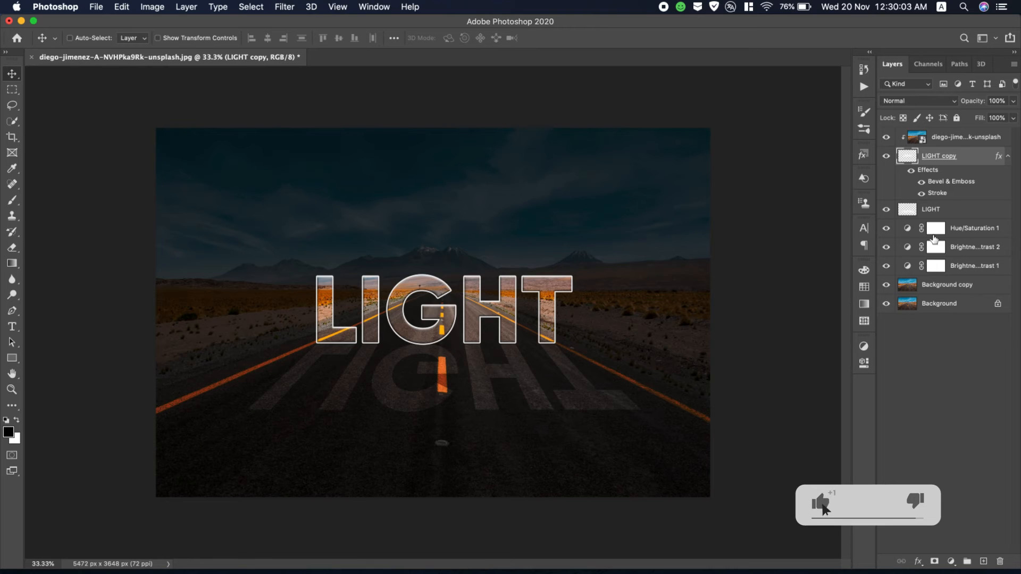
# - Add a layer mask to the flipped LIGHT layer and fade the reflection's lower part with a black-to-white linear gradient
pyautogui.click(973, 216)
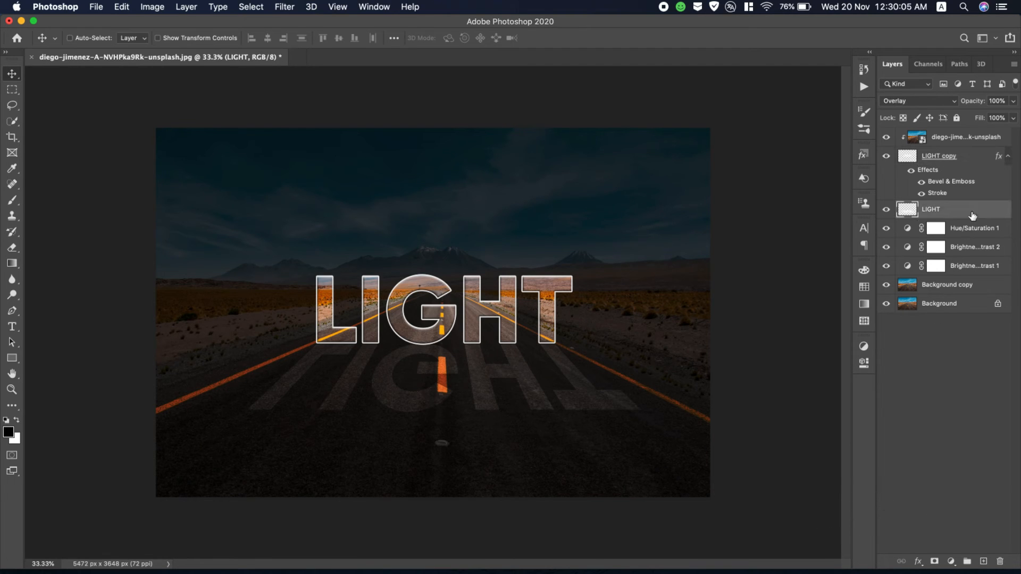
pyautogui.click(936, 561)
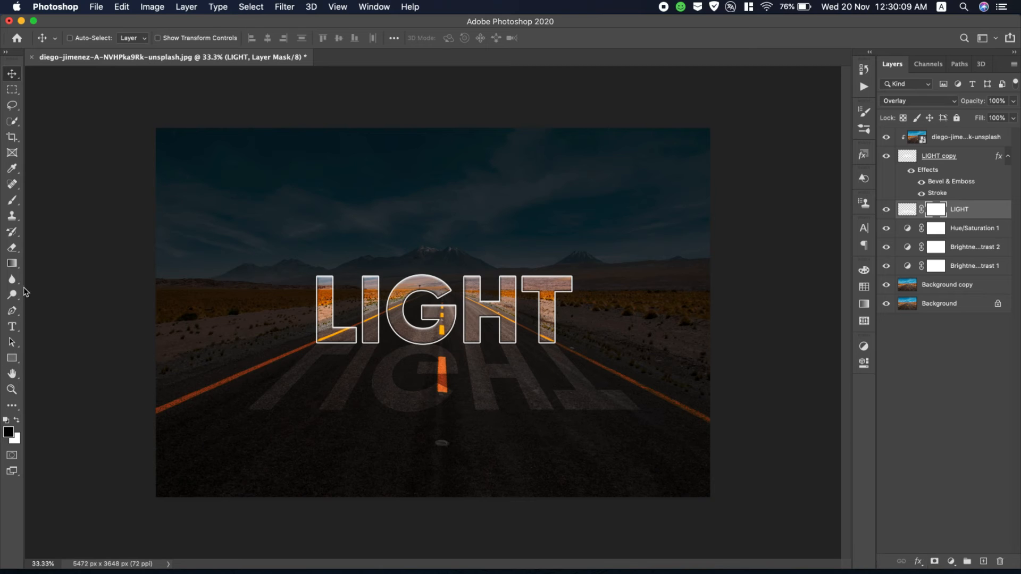
pyautogui.click(12, 264)
pyautogui.moveTo(414, 444); pyautogui.dragTo(420, 374)
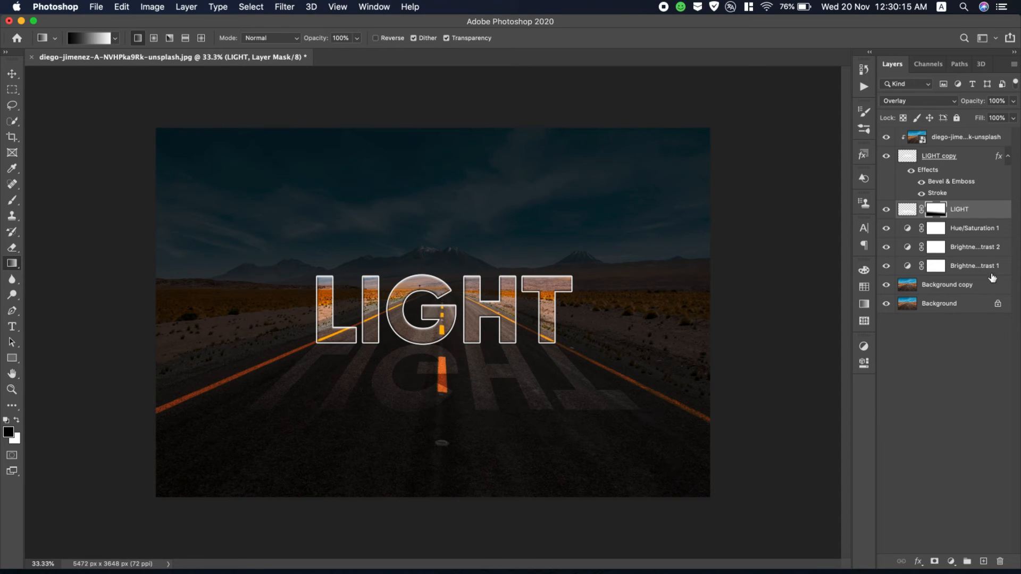
# - Apply a Gaussian Blur with a radius of 43.0 pixels to the flipped LIGHT layer's mask
pyautogui.click(285, 7)
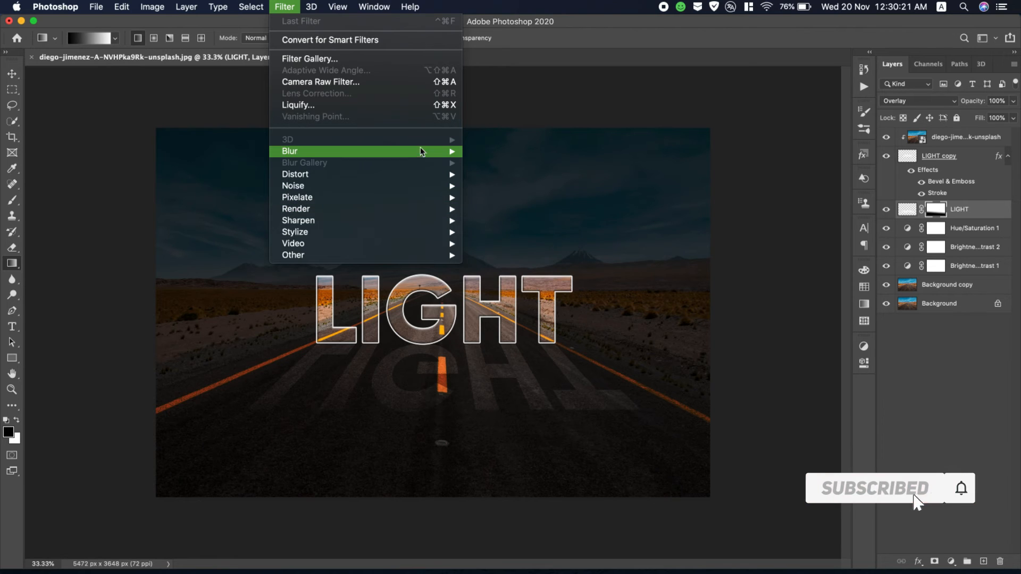
pyautogui.moveTo(423, 151)
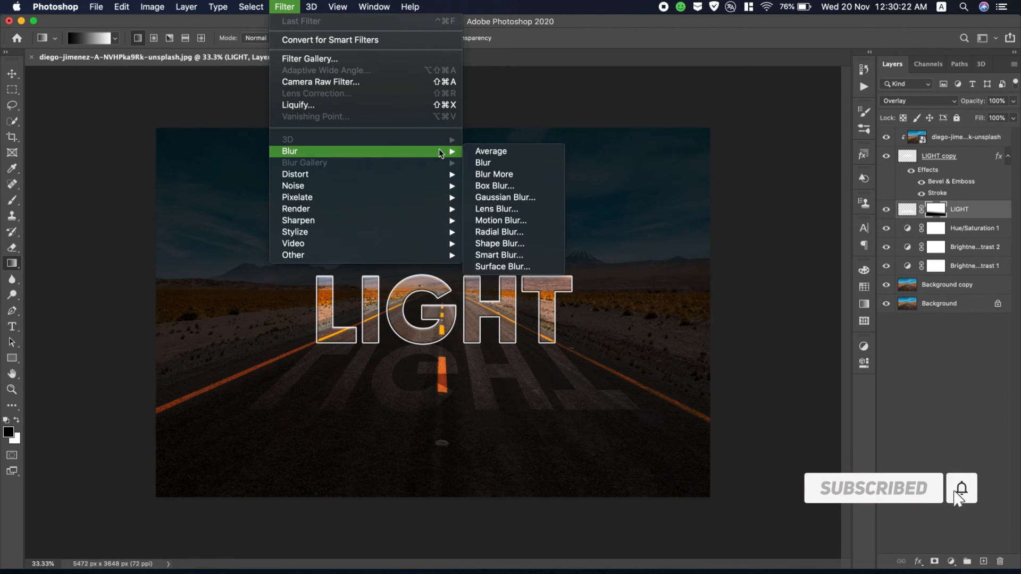
pyautogui.click(532, 197)
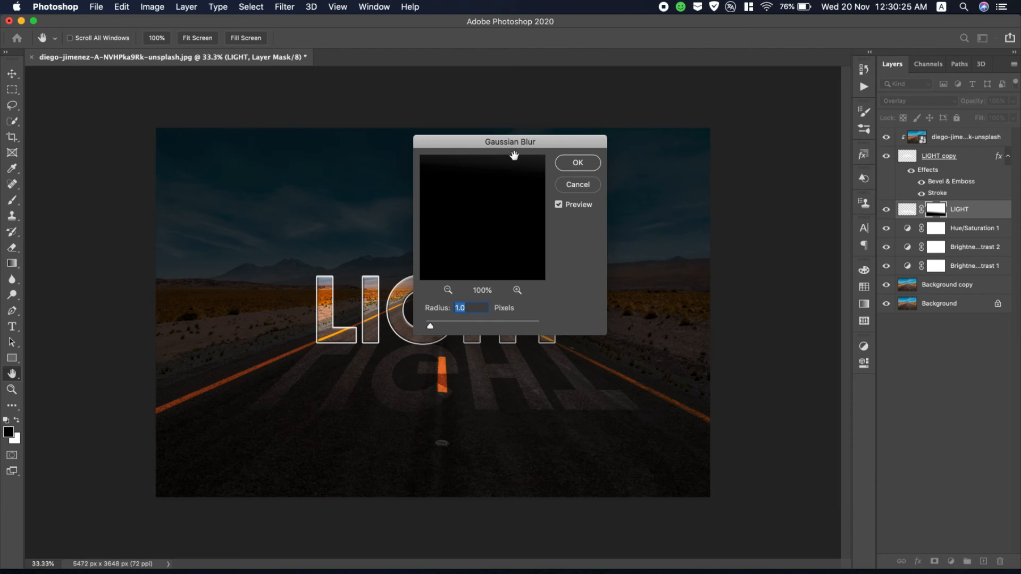
pyautogui.moveTo(514, 143); pyautogui.dragTo(703, 156)
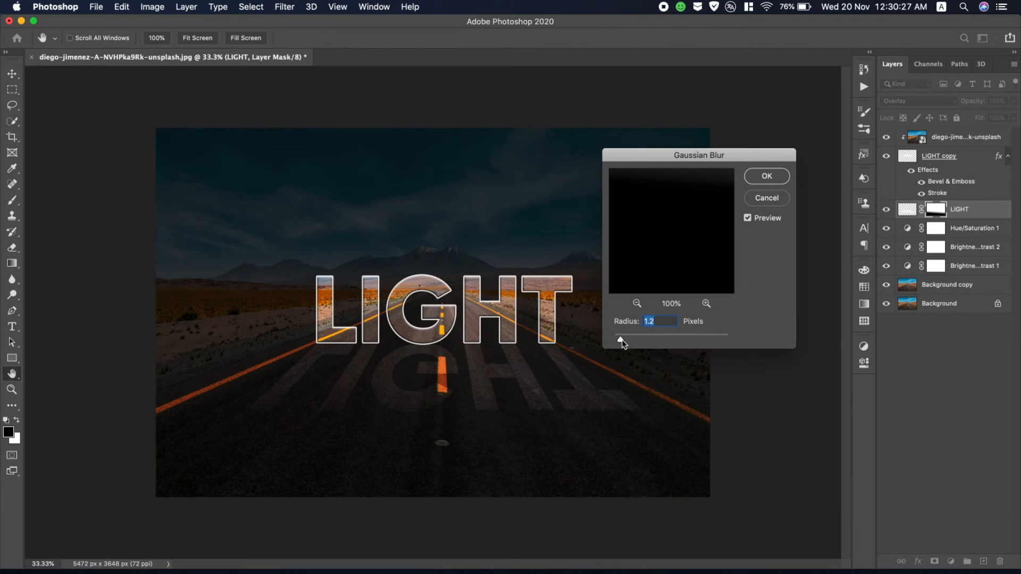
pyautogui.moveTo(621, 341); pyautogui.dragTo(679, 339)
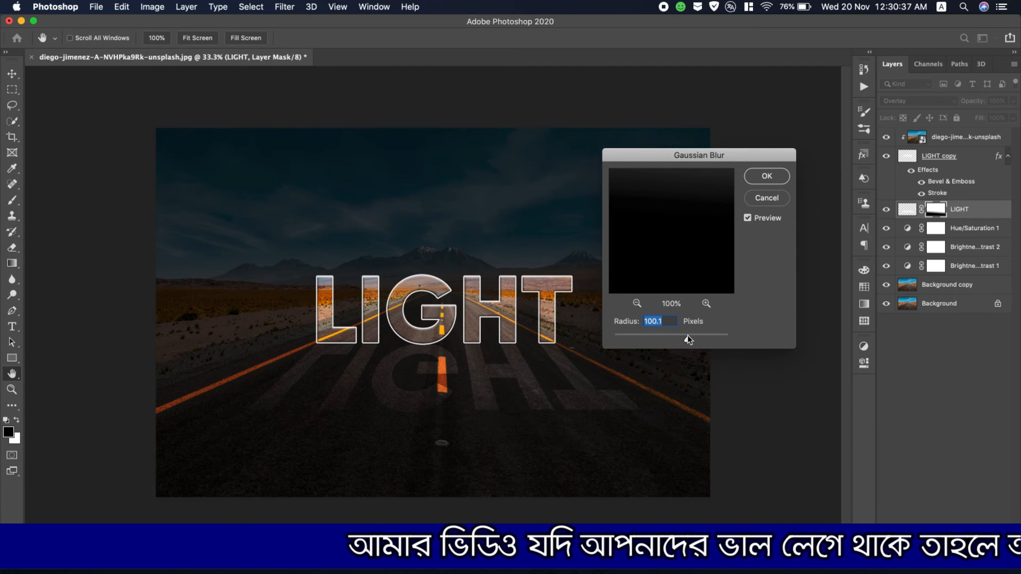
pyautogui.write('4.8')
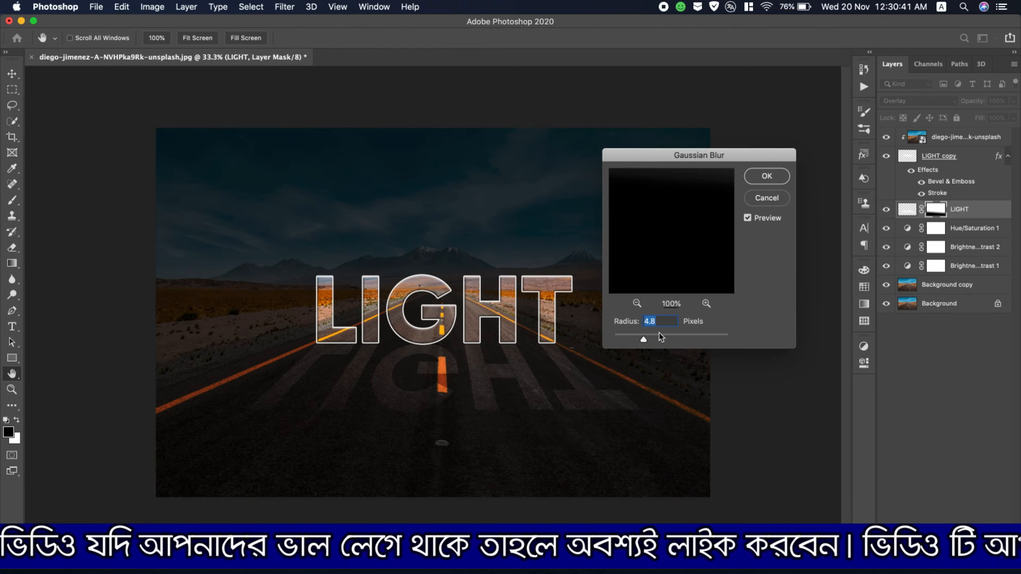
pyautogui.moveTo(659, 335); pyautogui.dragTo(674, 339)
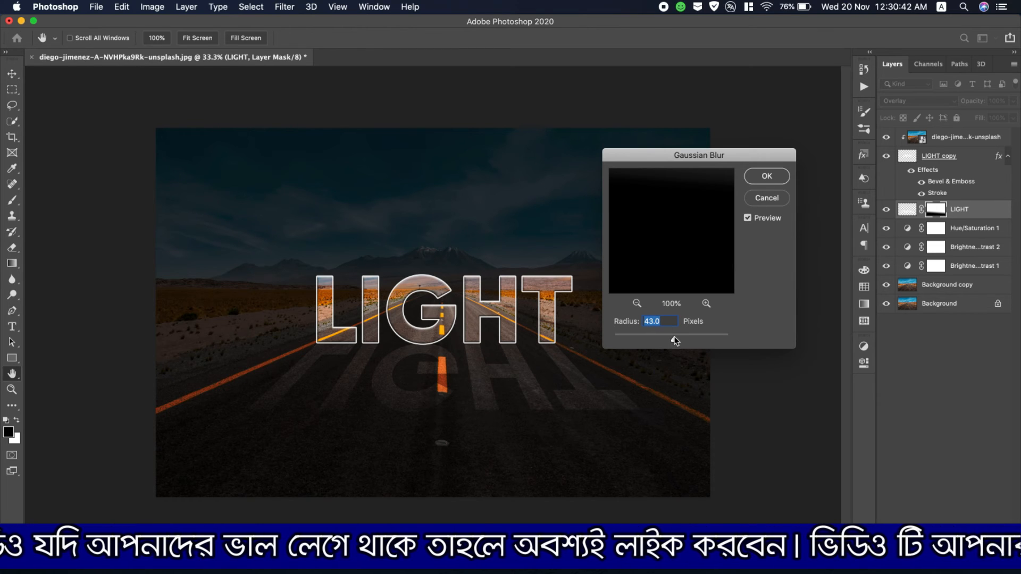
pyautogui.click(780, 179)
pyautogui.press('g')
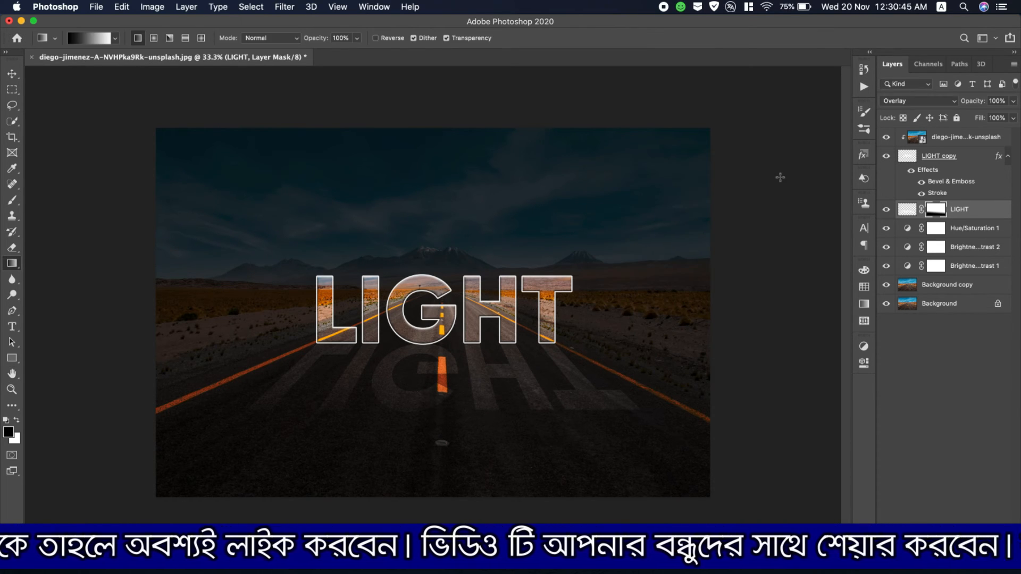
# - Apply a Gaussian Blur with a radius of 9.5 pixels to the image content of the flipped LIGHT layer, not its mask
pyautogui.click(12, 389)
pyautogui.click(433, 376)
pyautogui.click(433, 375)
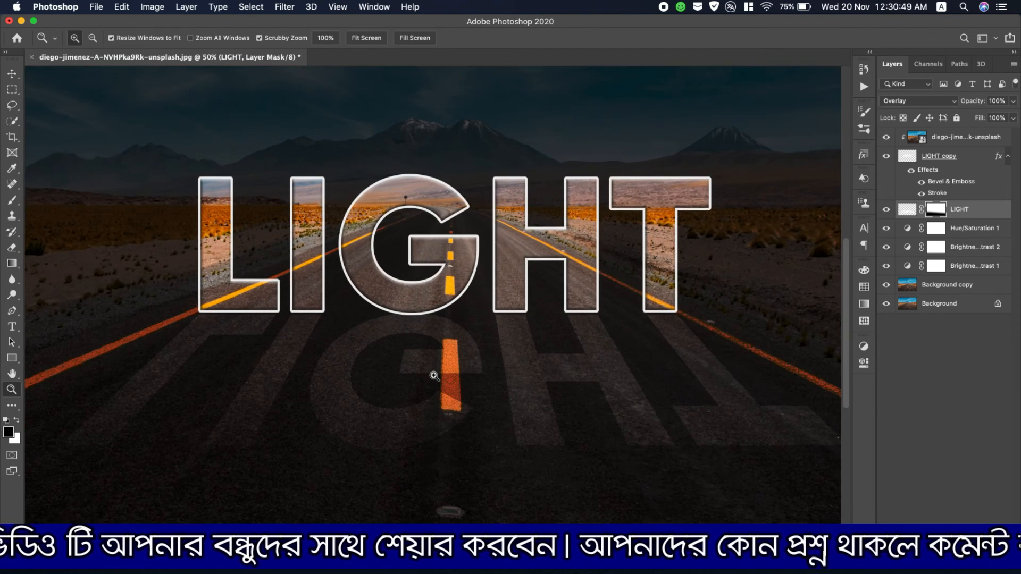
pyautogui.click(433, 375)
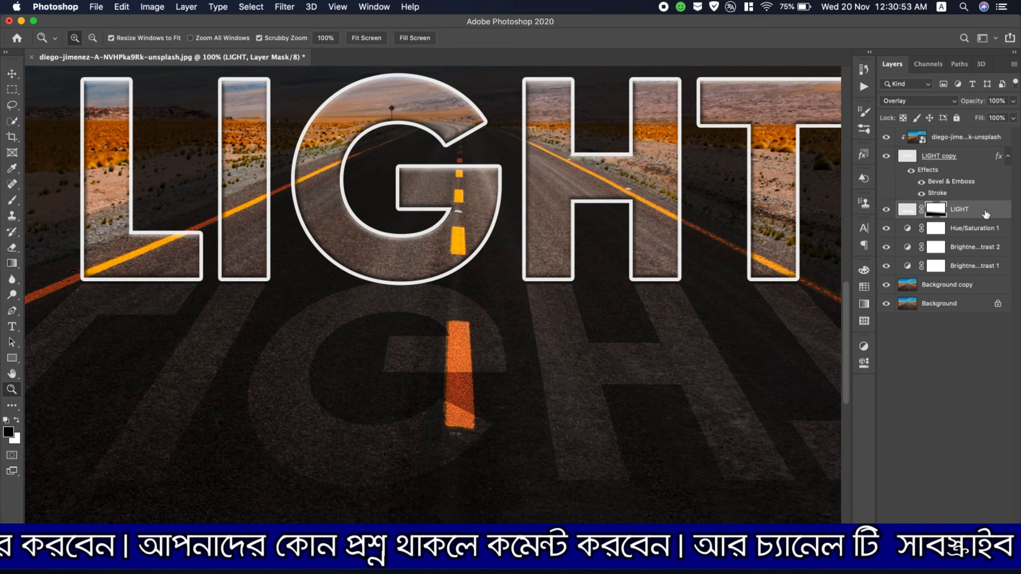
pyautogui.click(907, 209)
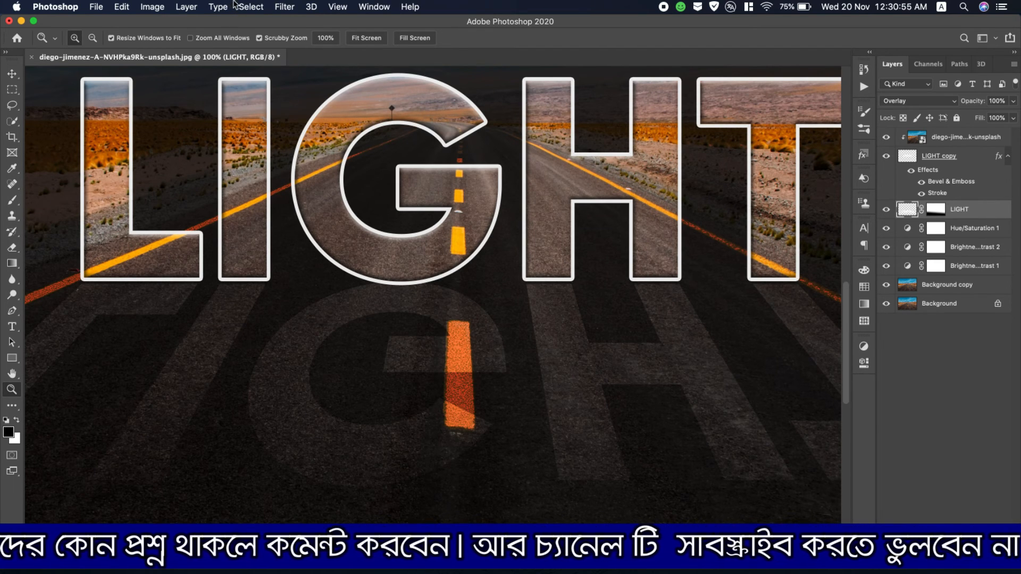
pyautogui.click(285, 7)
pyautogui.moveTo(252, 9)
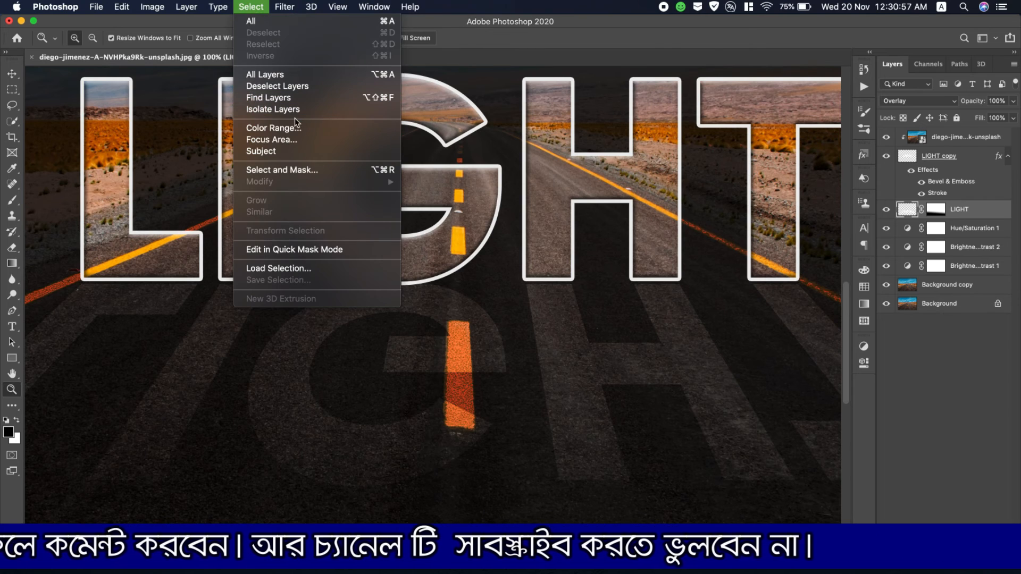
pyautogui.moveTo(284, 7)
pyautogui.moveTo(387, 153)
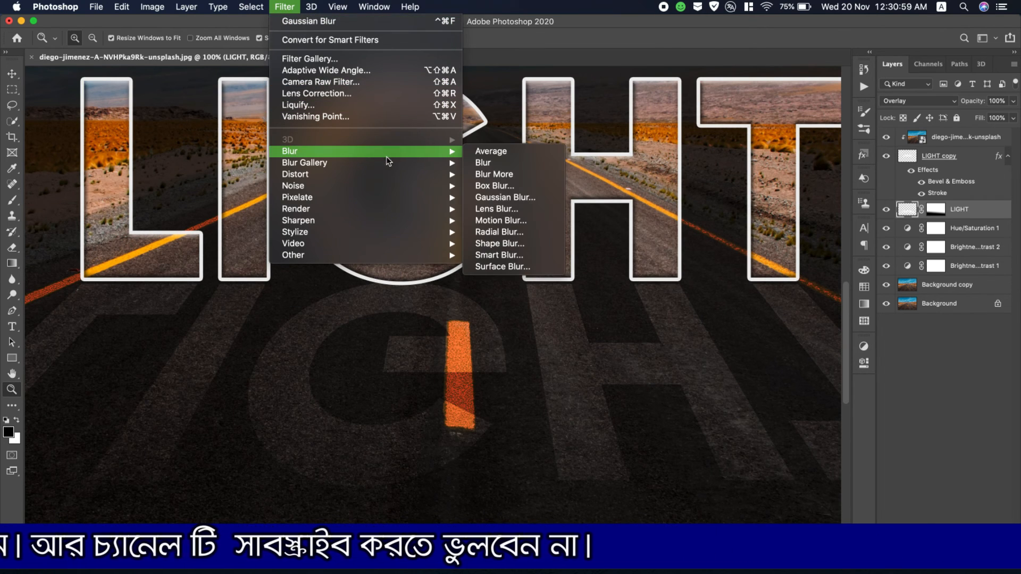
pyautogui.click(524, 197)
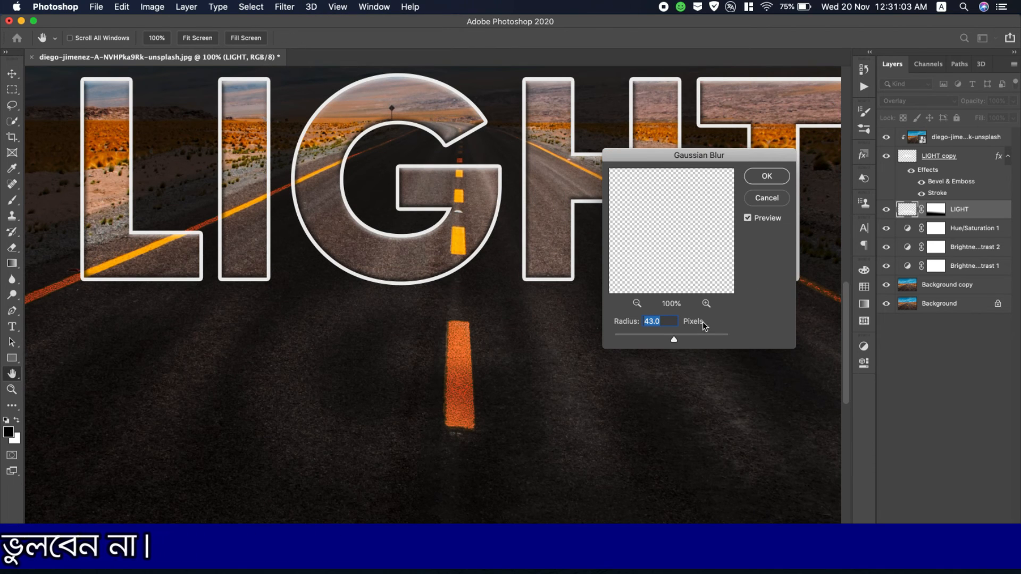
pyautogui.moveTo(672, 337); pyautogui.dragTo(651, 337)
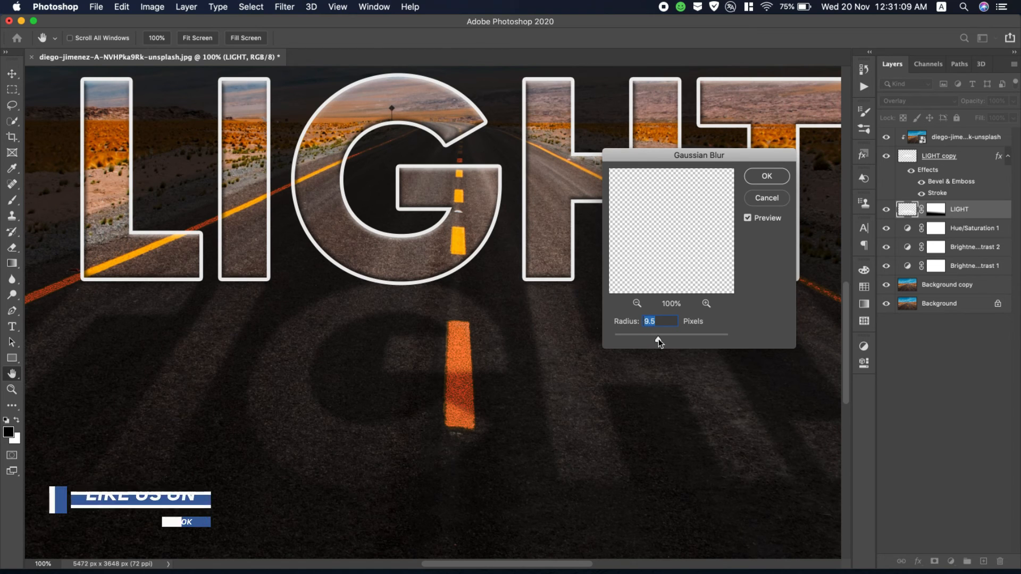
pyautogui.click(766, 176)
pyautogui.press('z')
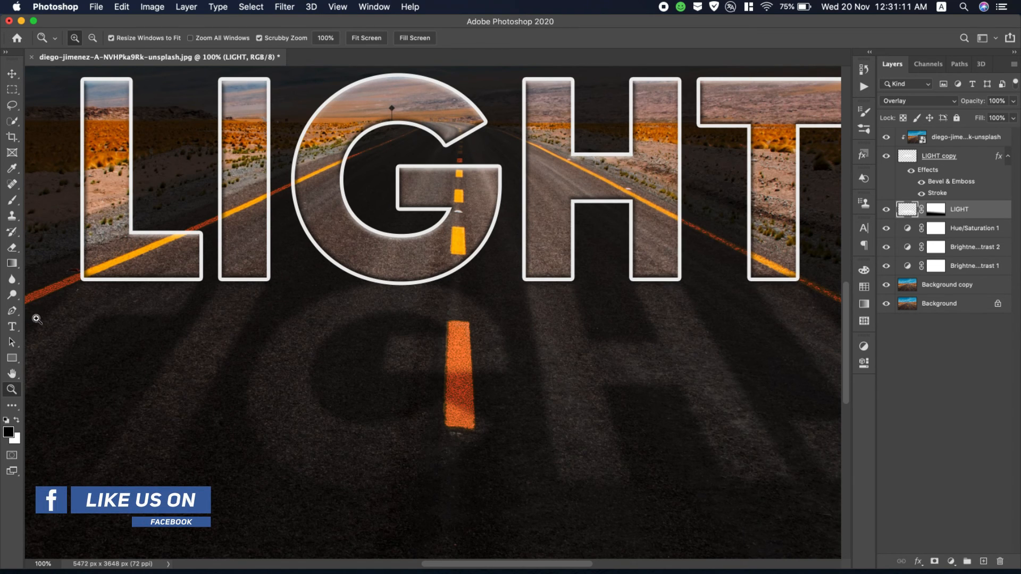
# - Duplicate the flipped LIGHT layer twice to brighten the reflection, and hide the uppermost duplicate, LIGHT copy 3
pyautogui.click(375, 39)
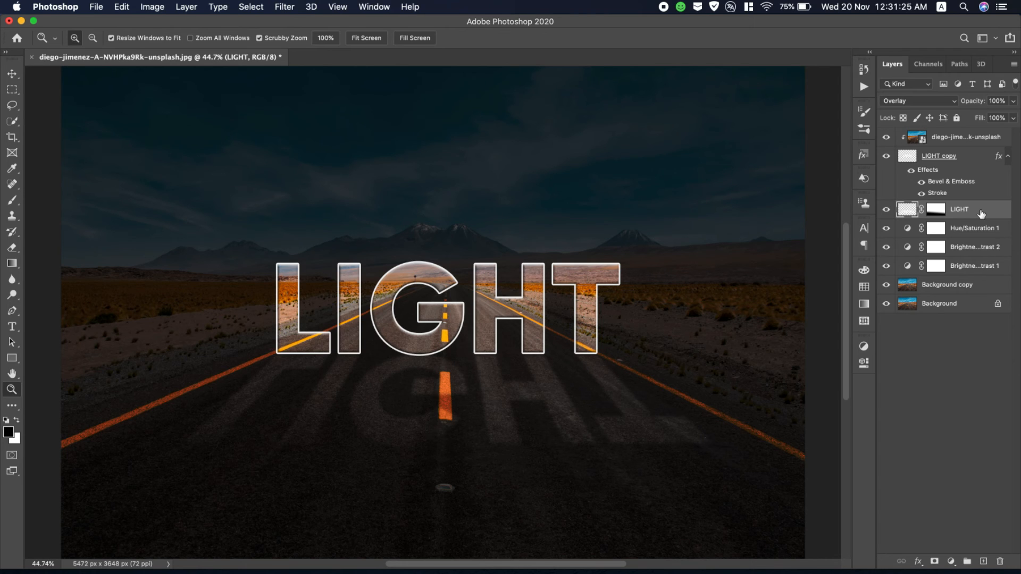
pyautogui.moveTo(981, 213); pyautogui.dragTo(984, 562)
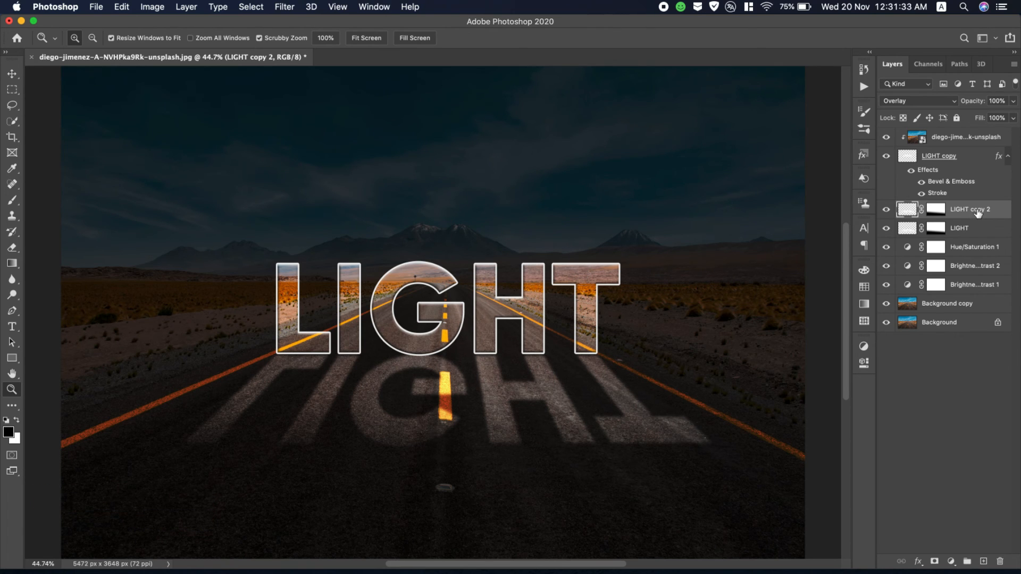
pyautogui.moveTo(978, 212); pyautogui.dragTo(982, 561)
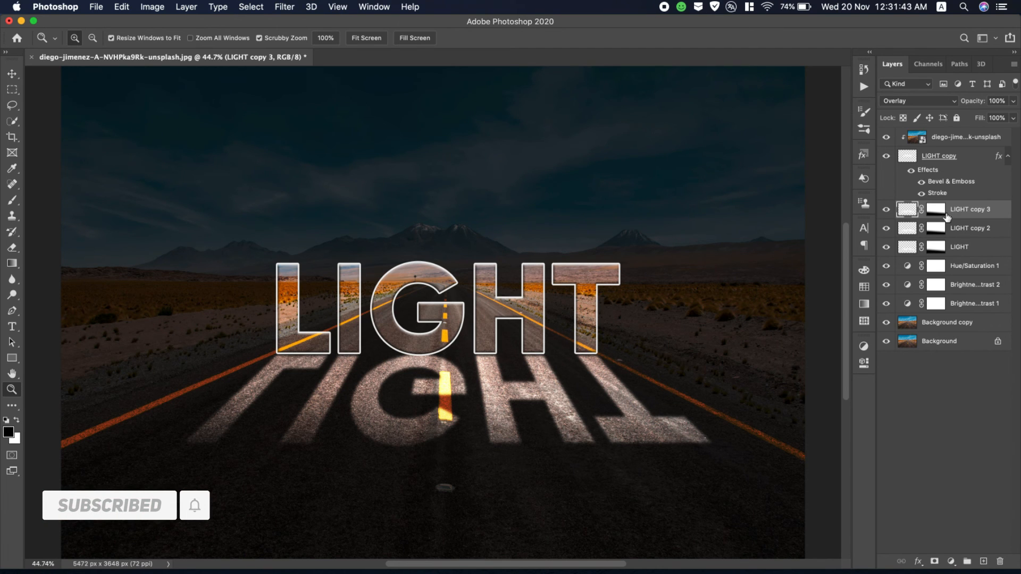
pyautogui.click(886, 210)
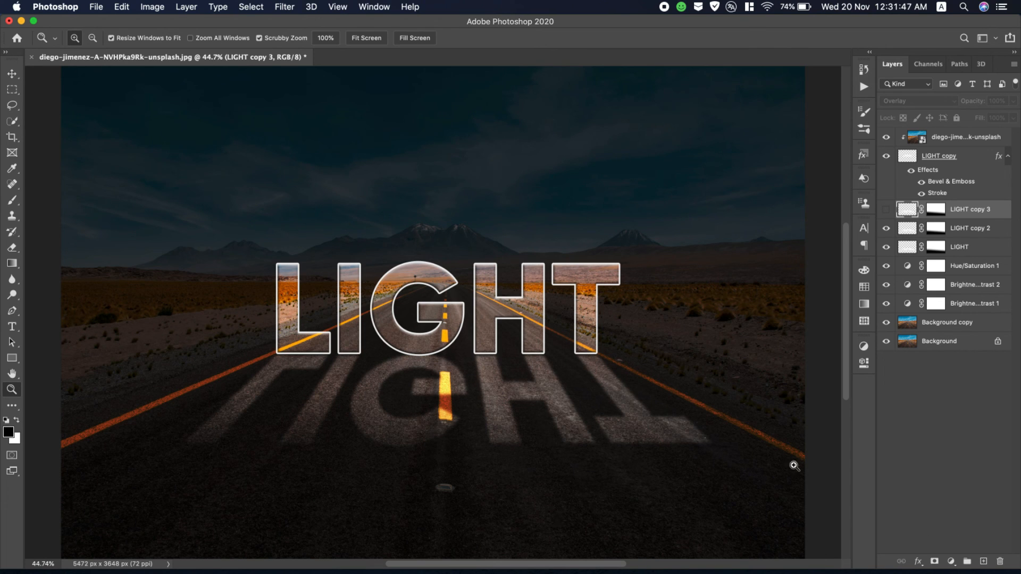
# - Apply a Gaussian Blur with a radius of 26.1 pixels to the image content of LIGHT copy 2
pyautogui.click(285, 7)
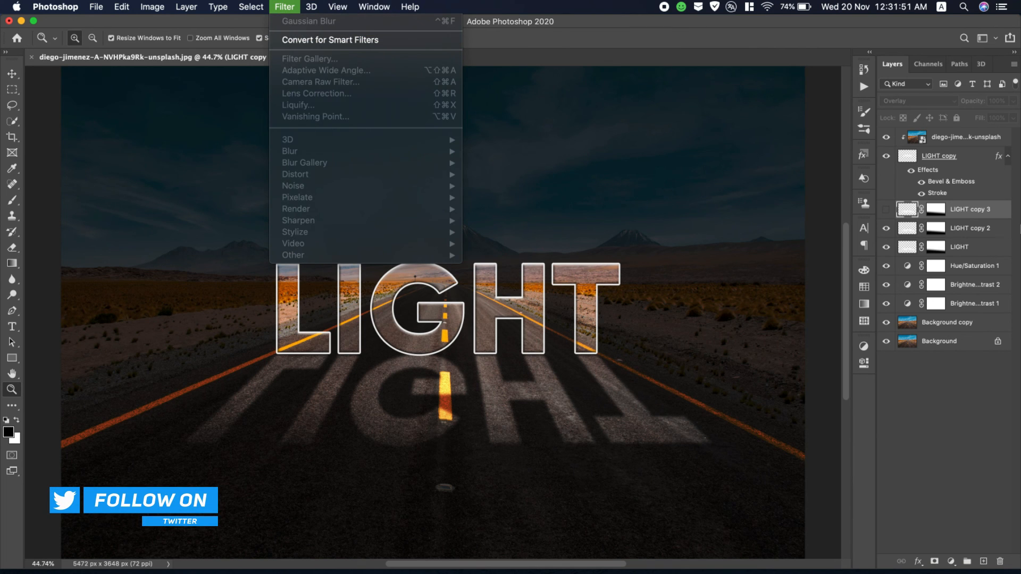
pyautogui.click(1002, 221)
pyautogui.click(989, 229)
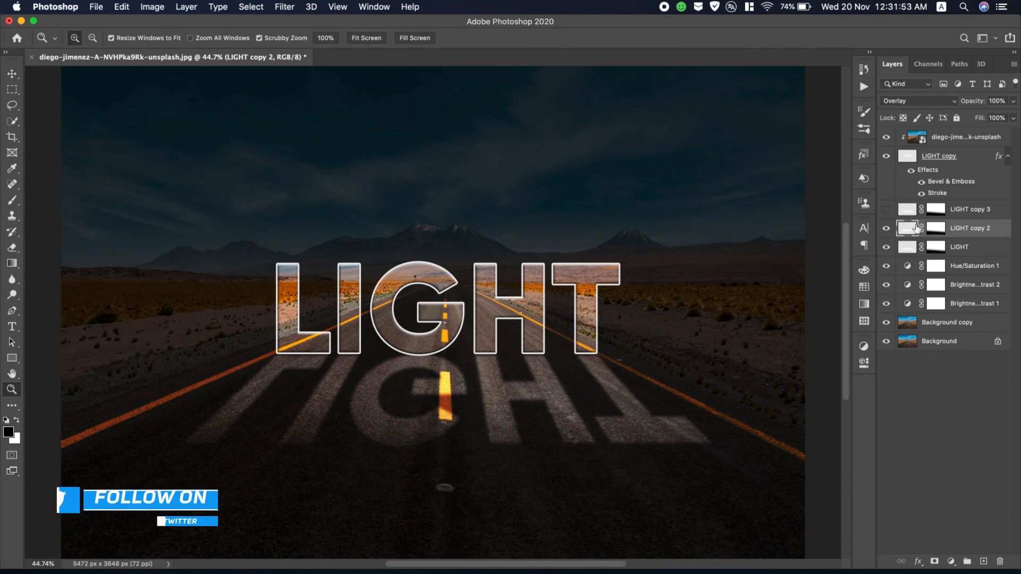
pyautogui.click(277, 3)
pyautogui.moveTo(446, 155)
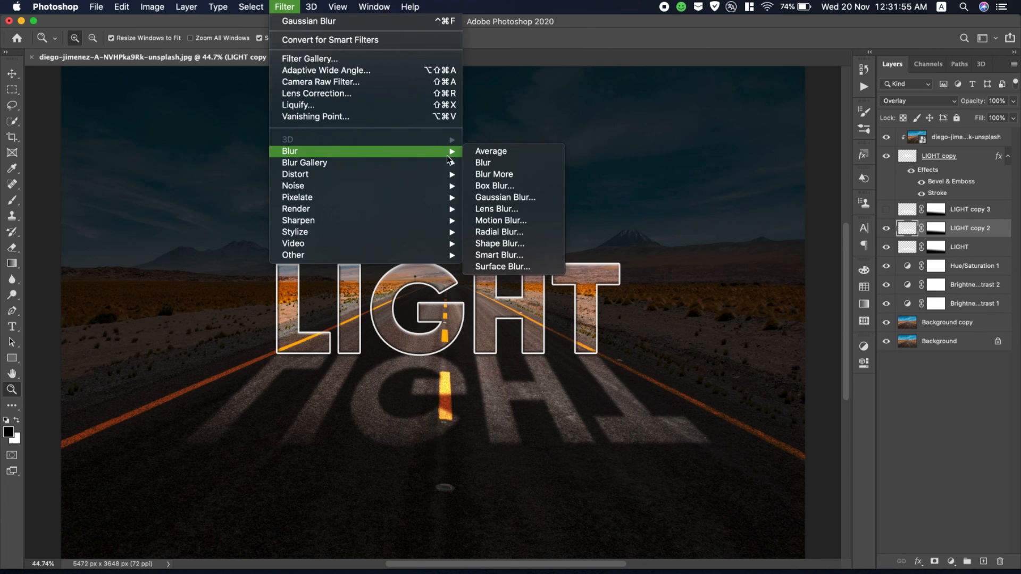
pyautogui.click(518, 197)
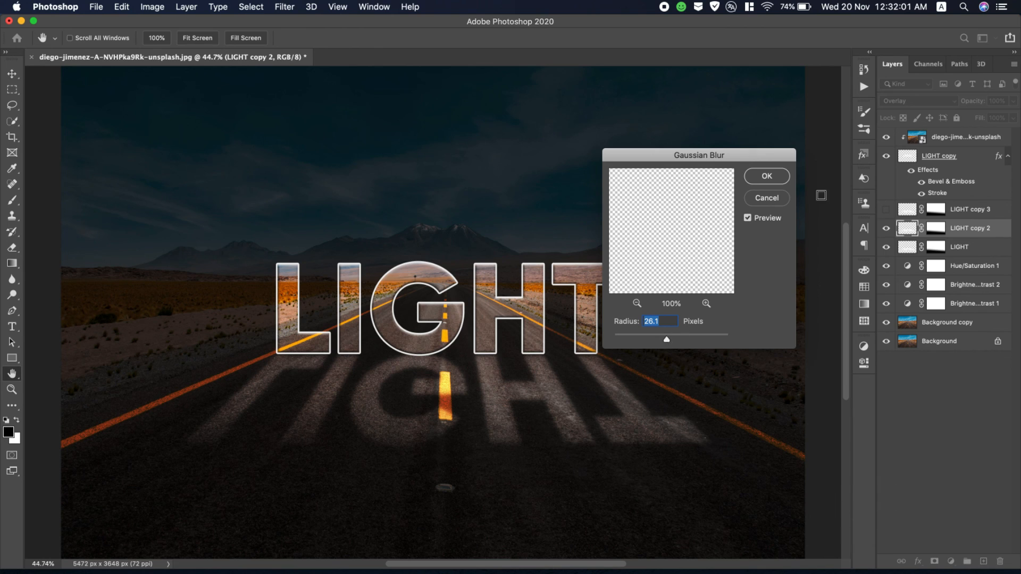
pyautogui.click(778, 176)
pyautogui.press('z')
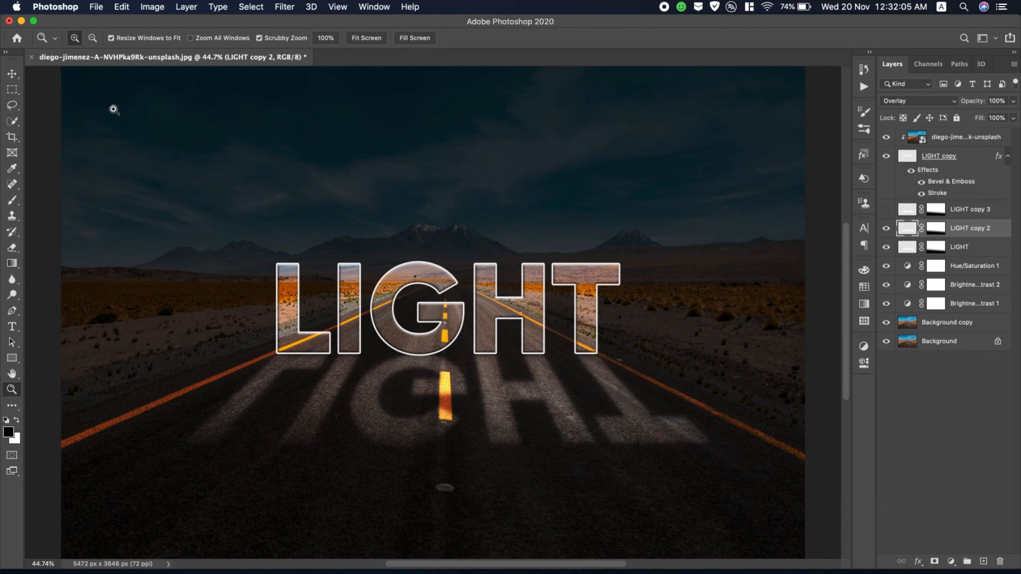
# - Save a copy of the document to the Desktop in JPEG format with the file name Light.jpg
pyautogui.click(98, 8)
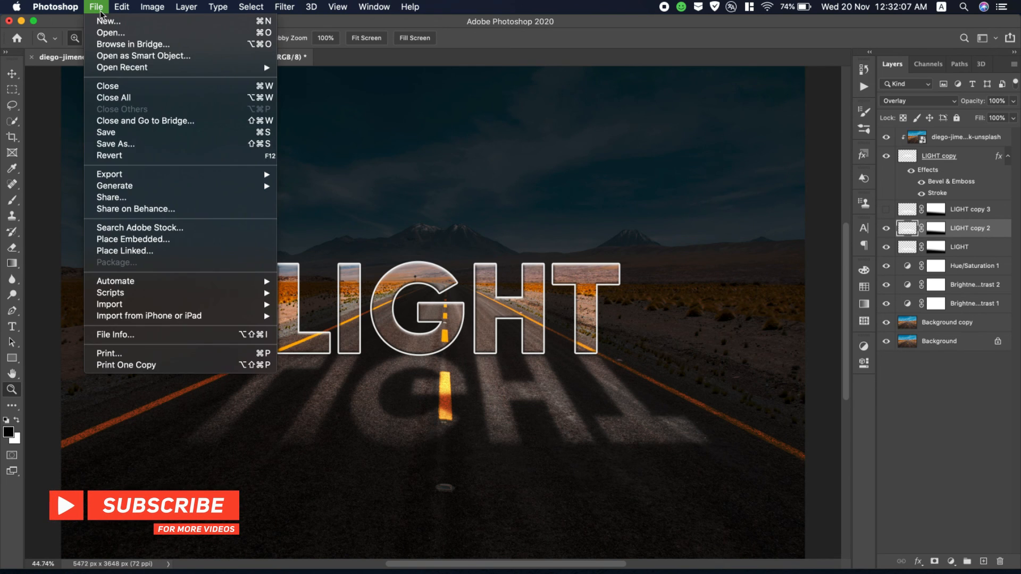
pyautogui.click(153, 144)
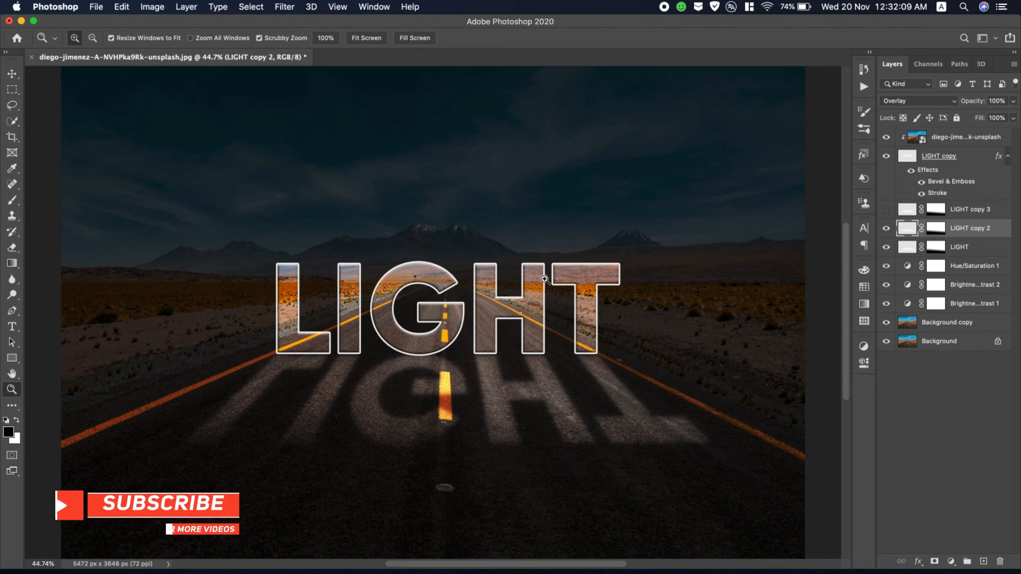
pyautogui.click(541, 194)
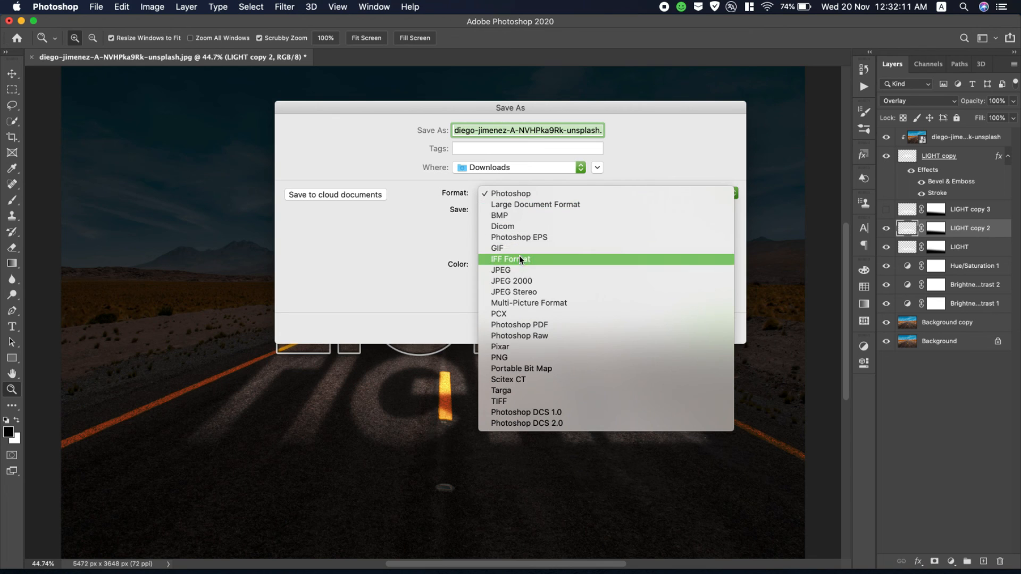
pyautogui.click(508, 269)
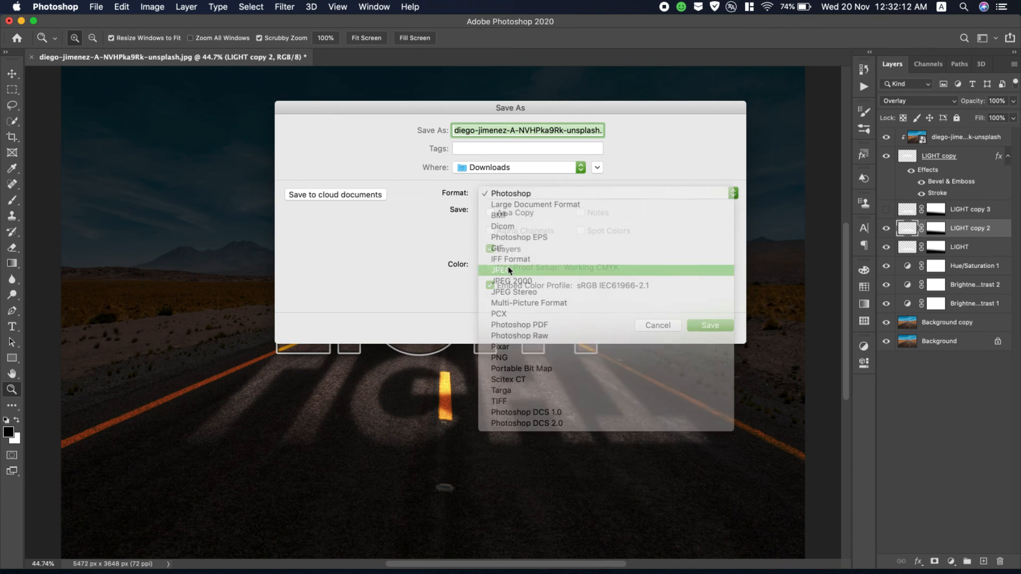
pyautogui.click(520, 166)
pyautogui.click(485, 289)
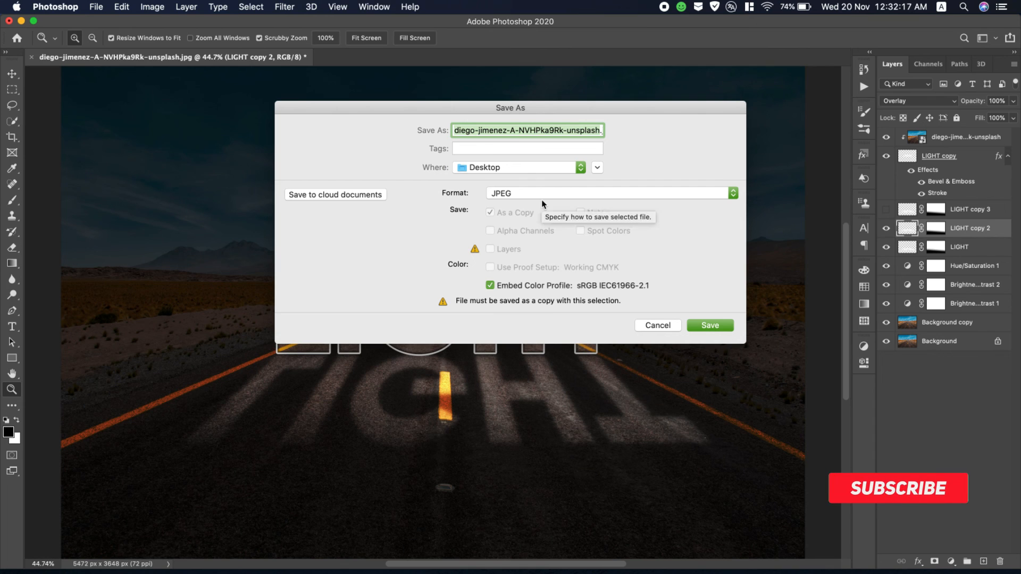
pyautogui.write('Light.jpg')
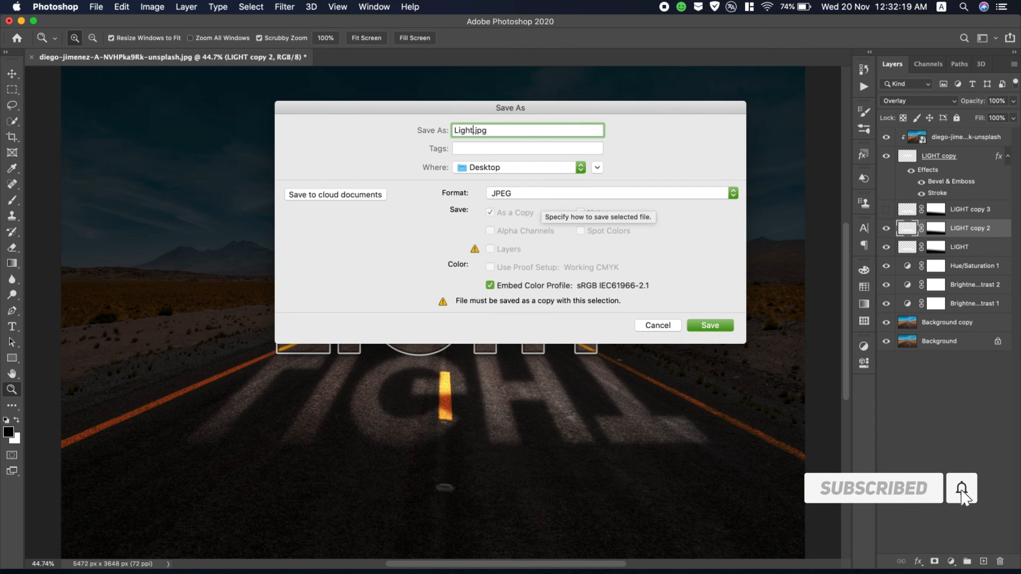
pyautogui.click(711, 326)
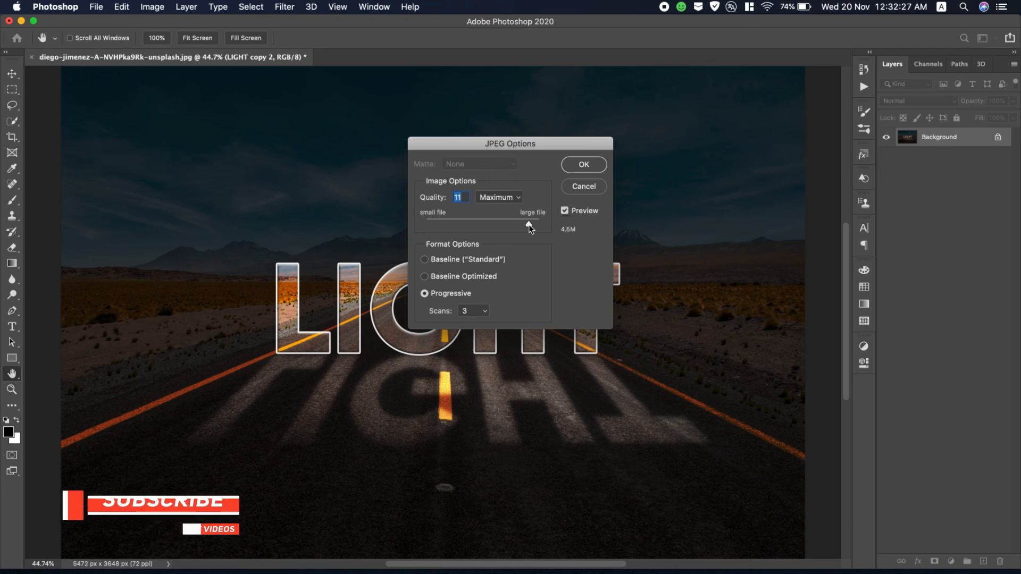
# - Set the JPEG quality to 11 (Maximum) and complete the export
pyautogui.moveTo(528, 225); pyautogui.dragTo(527, 224)
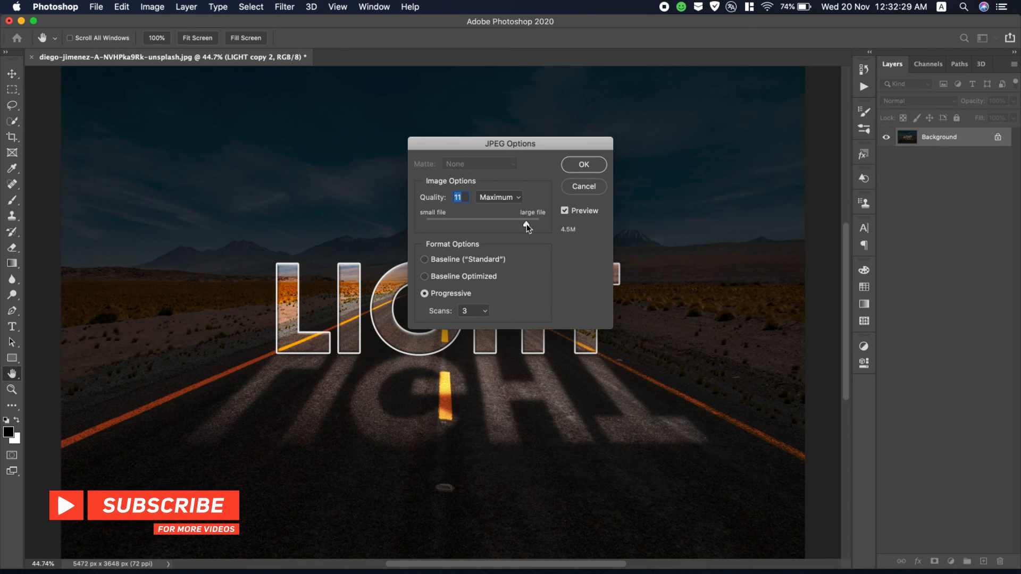
pyautogui.click(584, 164)
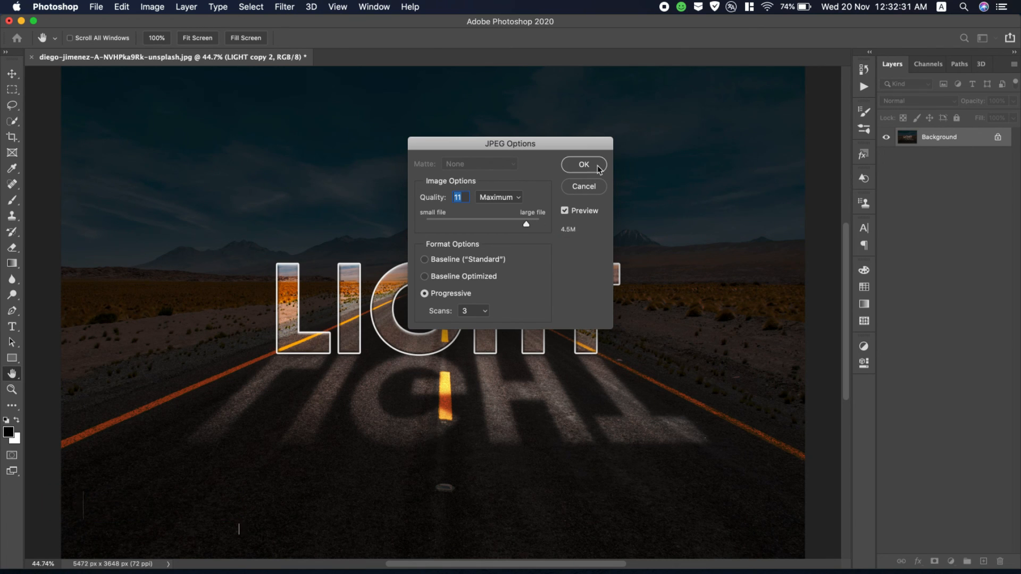
pyautogui.press('z')
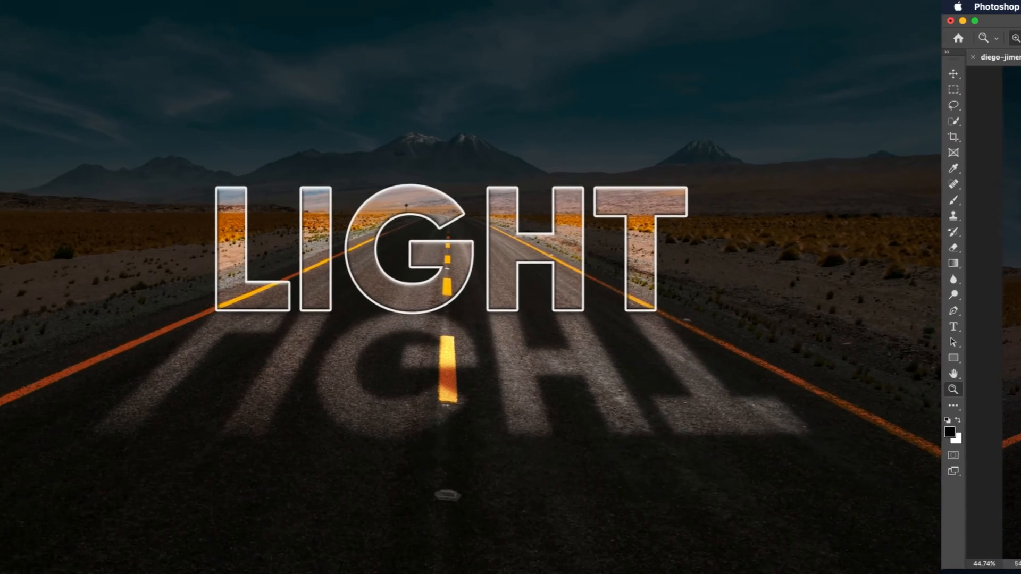